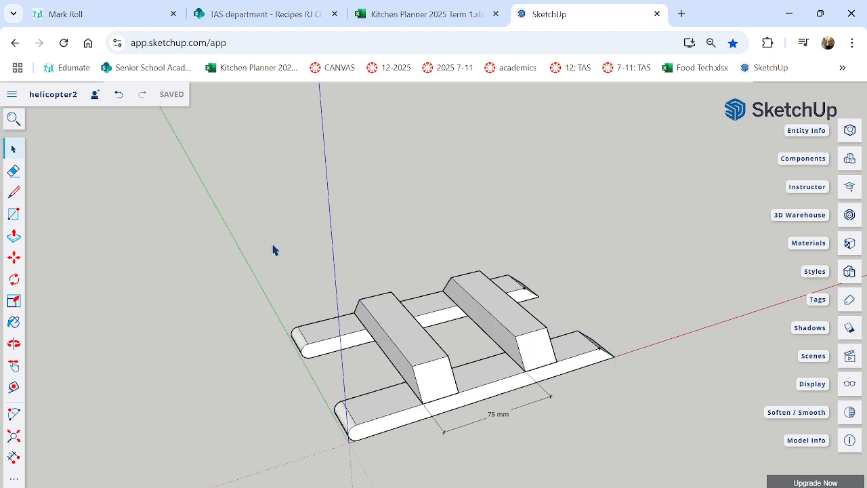
{"action": "left_click_drag", "start_coordinate": [264, 238], "coordinate": [673, 467]}
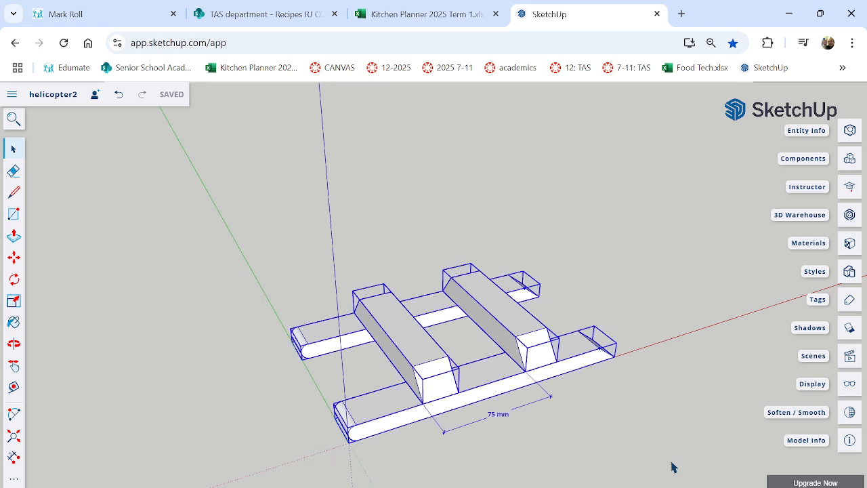
{"action": "left_click", "coordinate": [573, 392]}
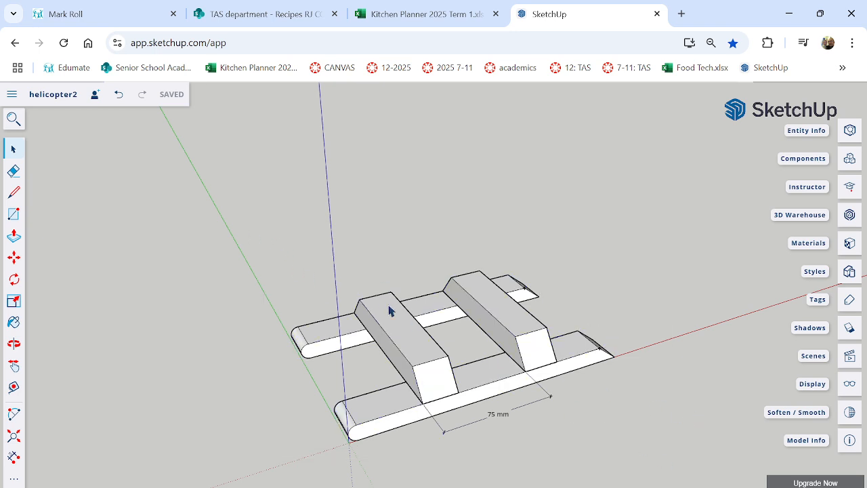
{"action": "double_click", "coordinate": [417, 343]}
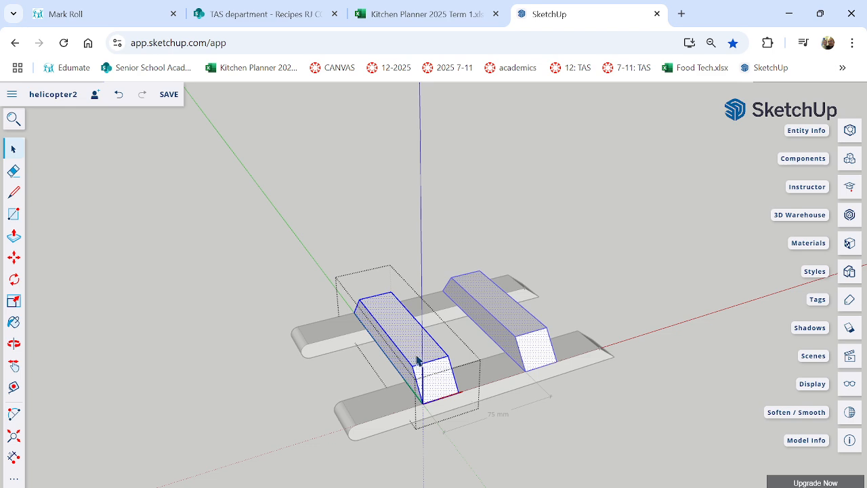
{"action": "left_click", "coordinate": [575, 426]}
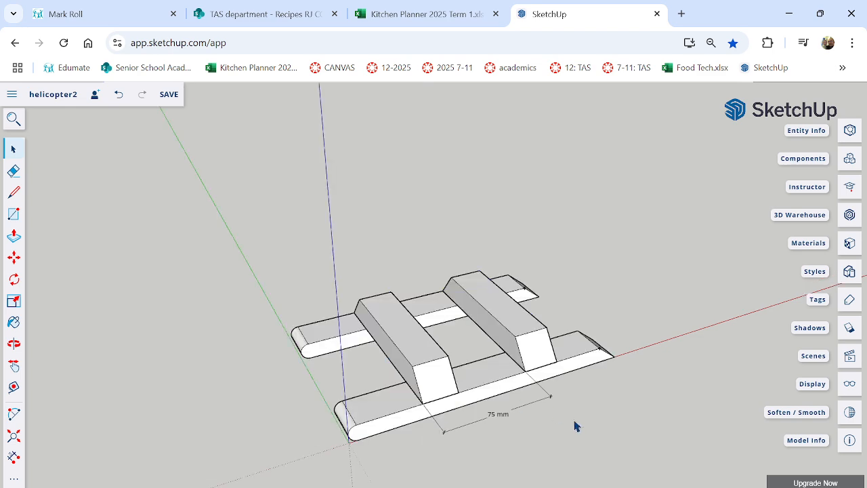
Select both skids, both crossbars and the 75 mm dimension, and make them one group.
{"action": "left_click_drag", "start_coordinate": [232, 219], "coordinate": [640, 463]}
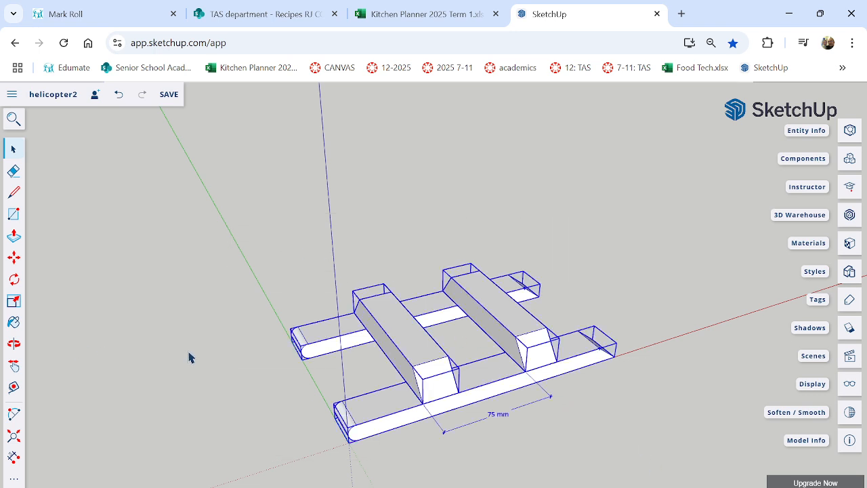
{"action": "right_click", "coordinate": [383, 323]}
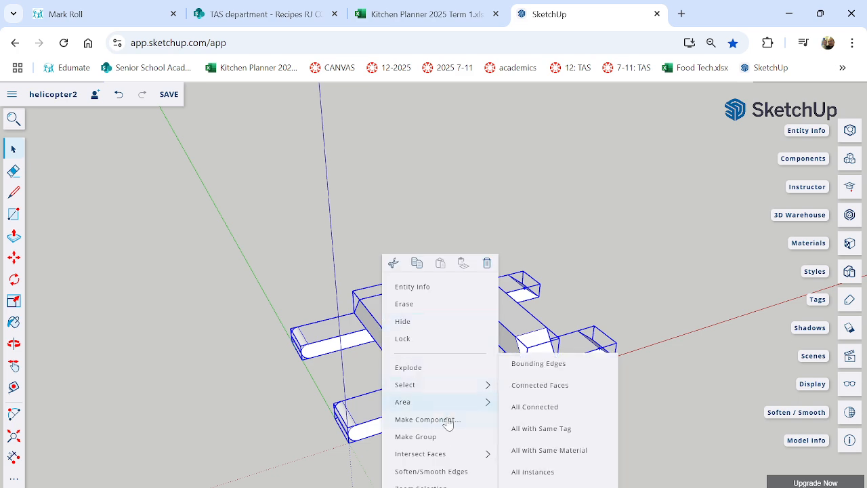
{"action": "left_click", "coordinate": [441, 442]}
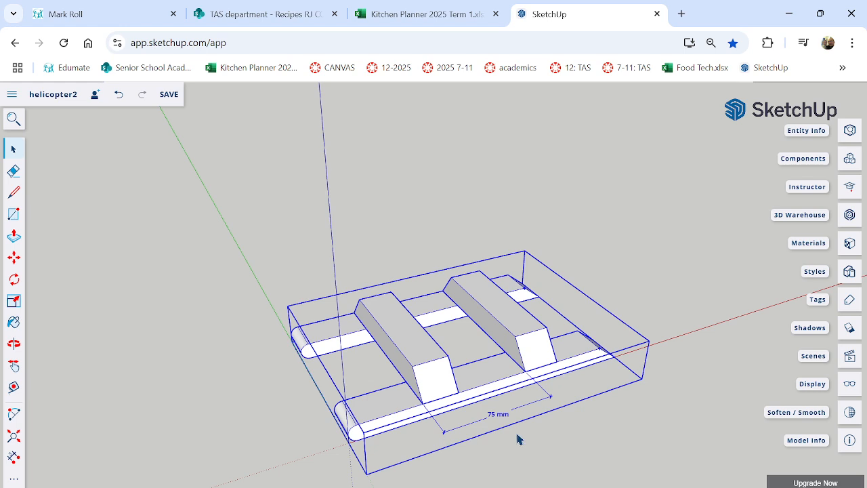
{"action": "left_click", "coordinate": [629, 446]}
{"action": "left_click", "coordinate": [439, 359]}
{"action": "left_click", "coordinate": [660, 262]}
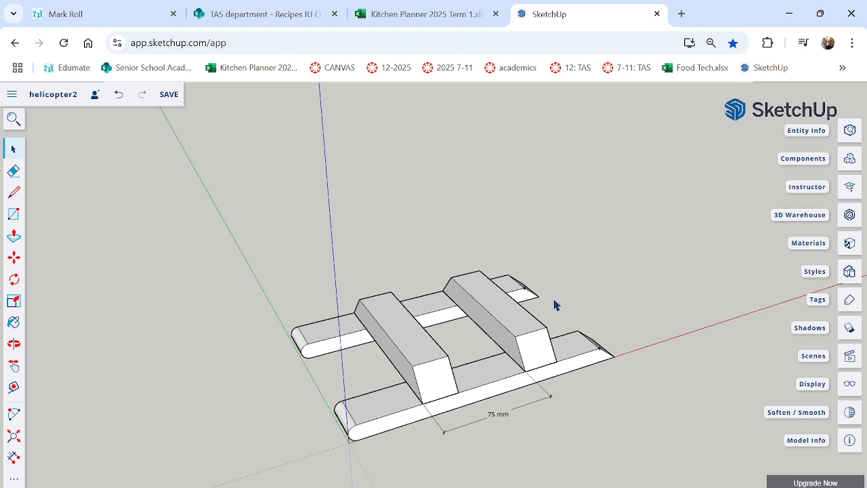
Open the landing gear group, select its crossbars and skids individually to inspect the nested parts, and close the group again.
{"action": "left_click", "coordinate": [516, 328]}
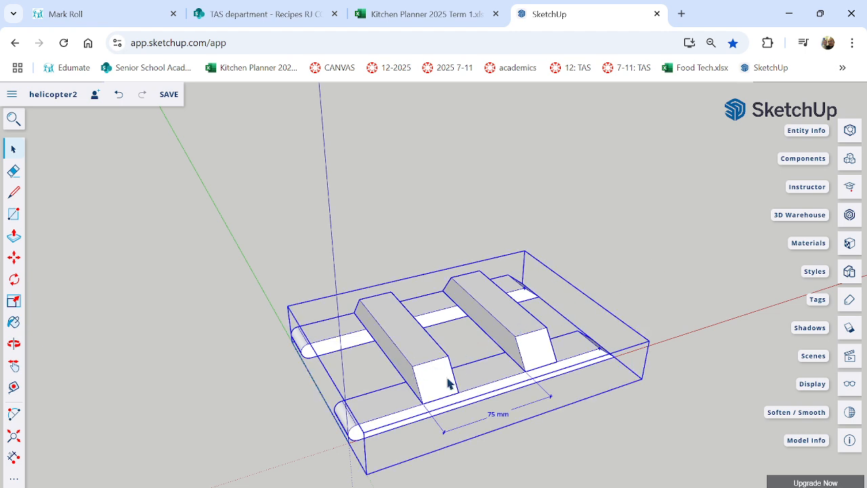
{"action": "double_click", "coordinate": [419, 359]}
{"action": "left_click", "coordinate": [415, 350]}
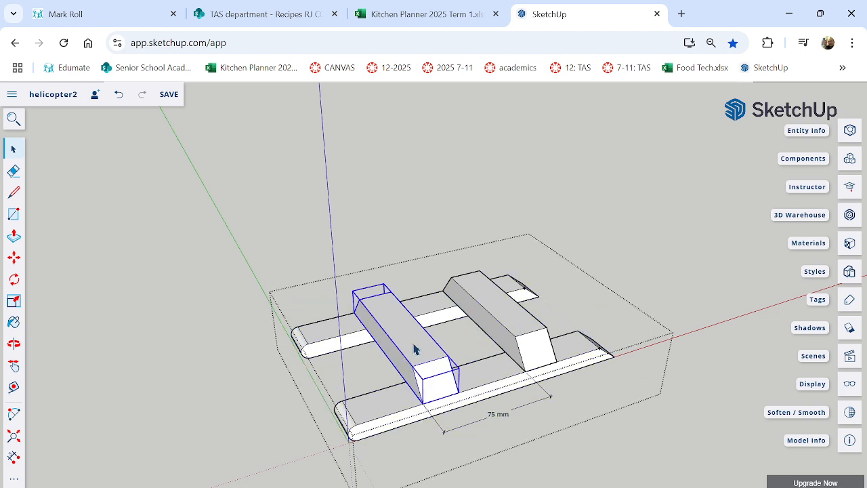
{"action": "left_click", "coordinate": [525, 337]}
{"action": "left_click", "coordinate": [398, 361]}
{"action": "left_click", "coordinate": [508, 335]}
{"action": "left_click", "coordinate": [414, 364]}
{"action": "left_click", "coordinate": [505, 333]}
{"action": "left_click", "coordinate": [409, 359]}
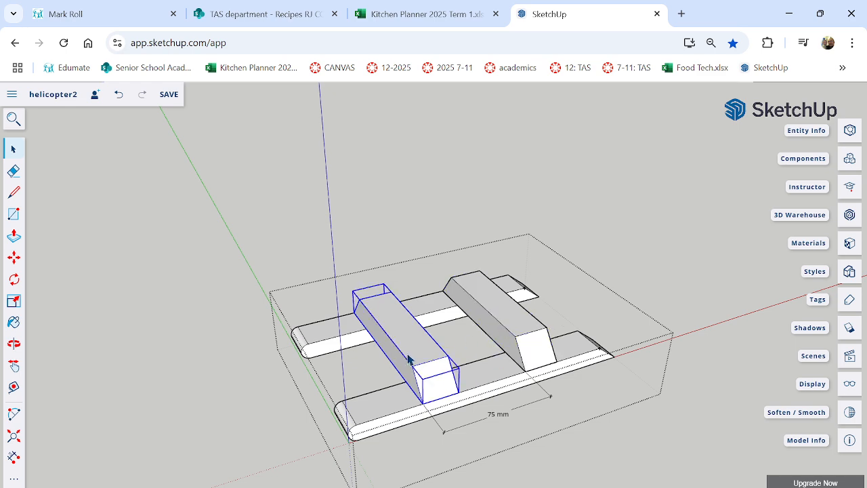
{"action": "left_click", "coordinate": [372, 412]}
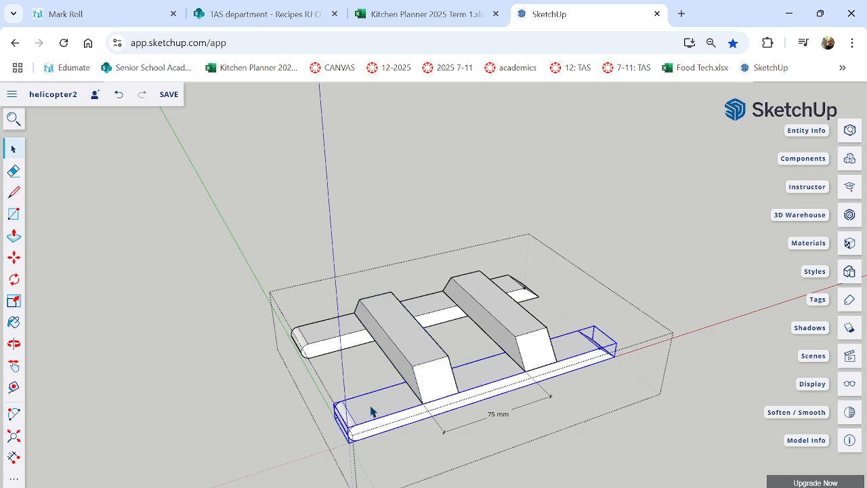
{"action": "left_click", "coordinate": [326, 344]}
{"action": "left_click", "coordinate": [368, 414]}
{"action": "left_click", "coordinate": [636, 232]}
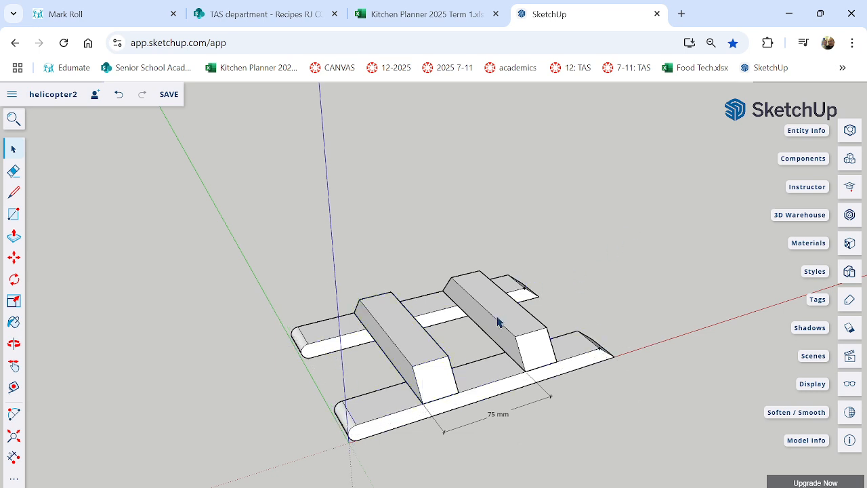
{"action": "left_click", "coordinate": [527, 350]}
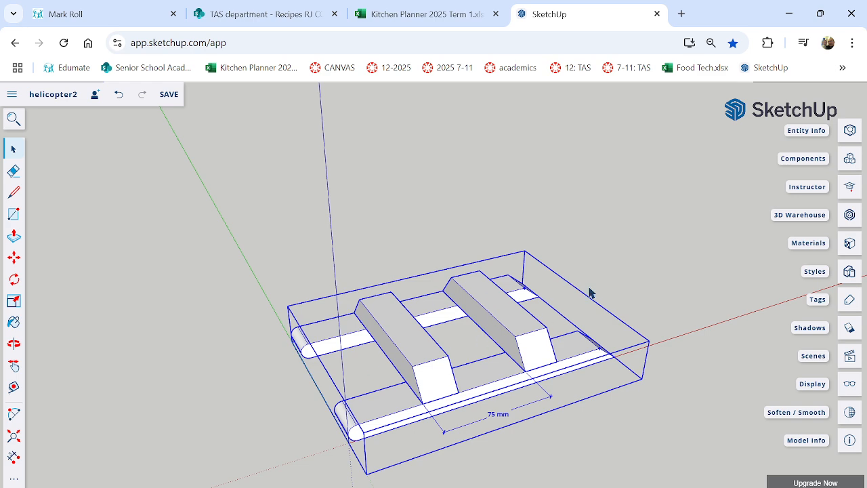
{"action": "left_click", "coordinate": [590, 293]}
Move the landing gear group from the origin back along the green axis to clear the working area.
{"action": "left_click", "coordinate": [506, 325]}
{"action": "left_click", "coordinate": [14, 258]}
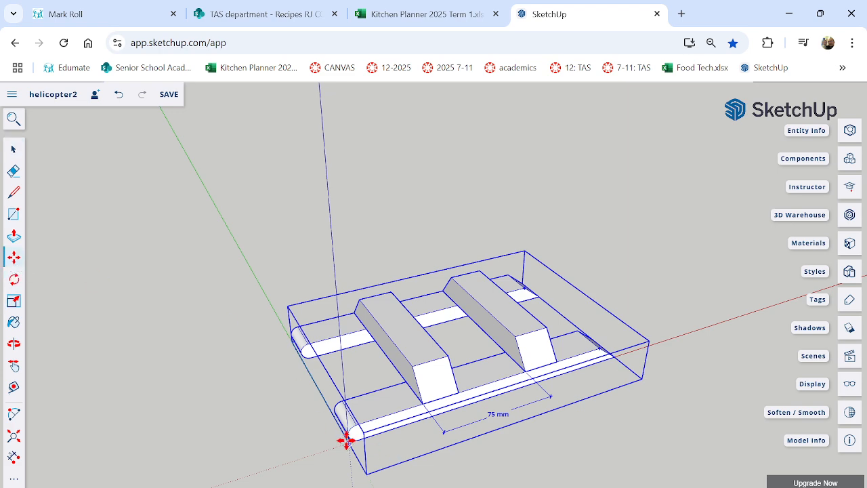
{"action": "left_click_drag", "start_coordinate": [346, 439], "coordinate": [222, 214]}
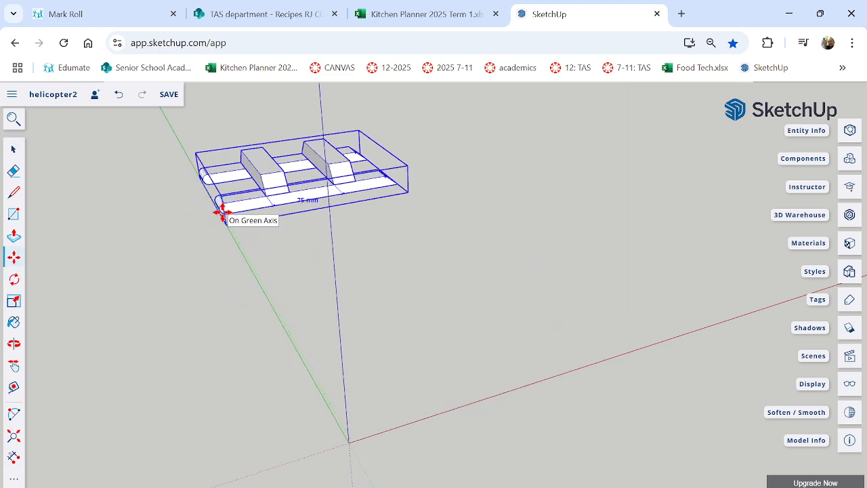
{"action": "middle_click_drag", "start_coordinate": [519, 371], "coordinate": [465, 370]}
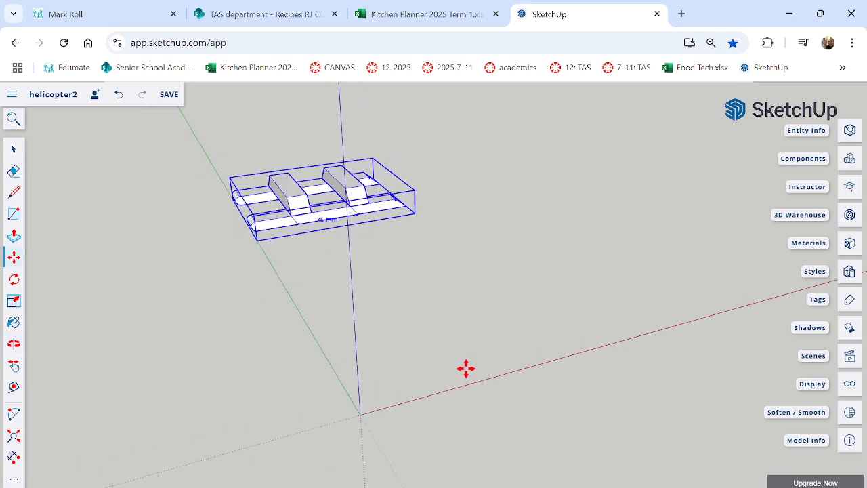
Draw a long, narrow rectangle from the origin along the red axis and Push/Pull it upward into a solid bar.
{"action": "left_click", "coordinate": [15, 214]}
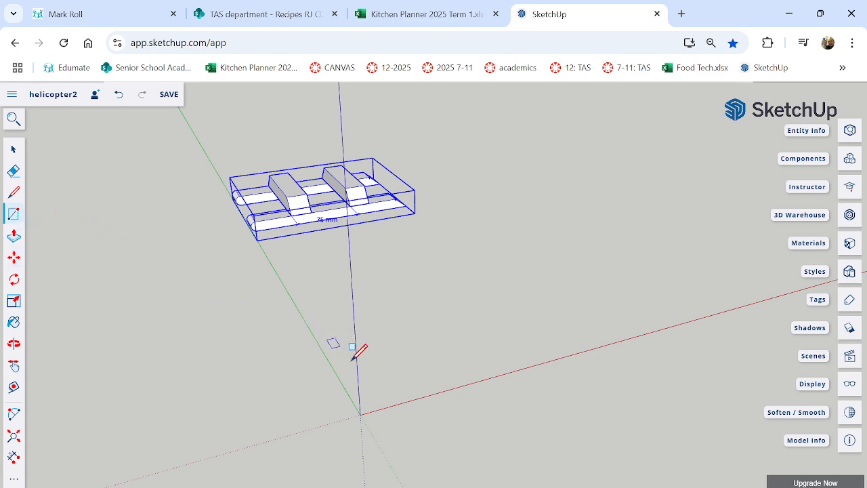
{"action": "left_click", "coordinate": [360, 413]}
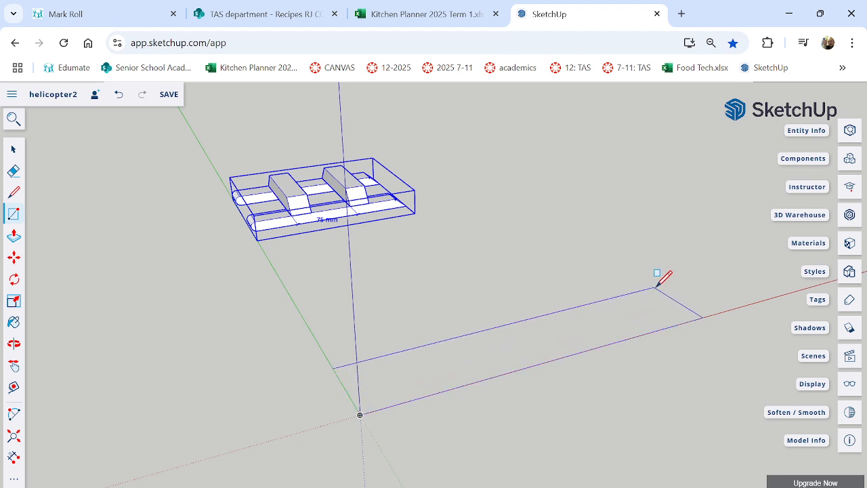
{"action": "scroll", "coordinate": [660, 288], "scroll_direction": "up", "scroll_amount": 2}
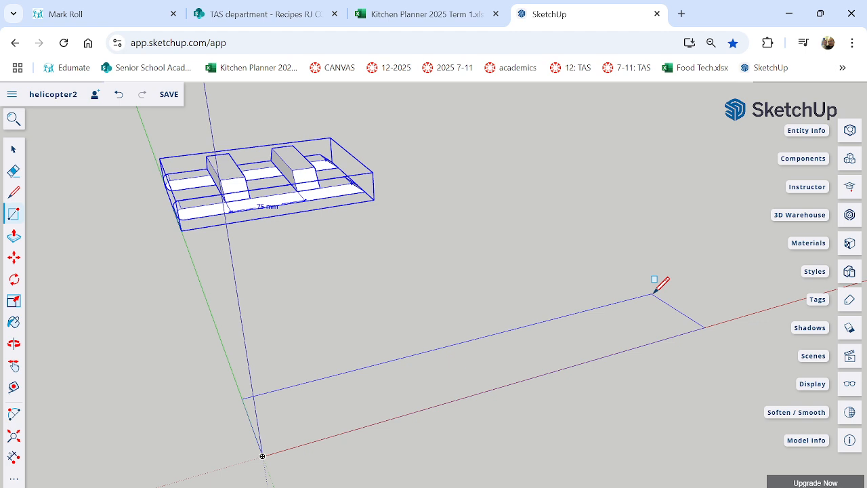
{"action": "left_click", "coordinate": [653, 293]}
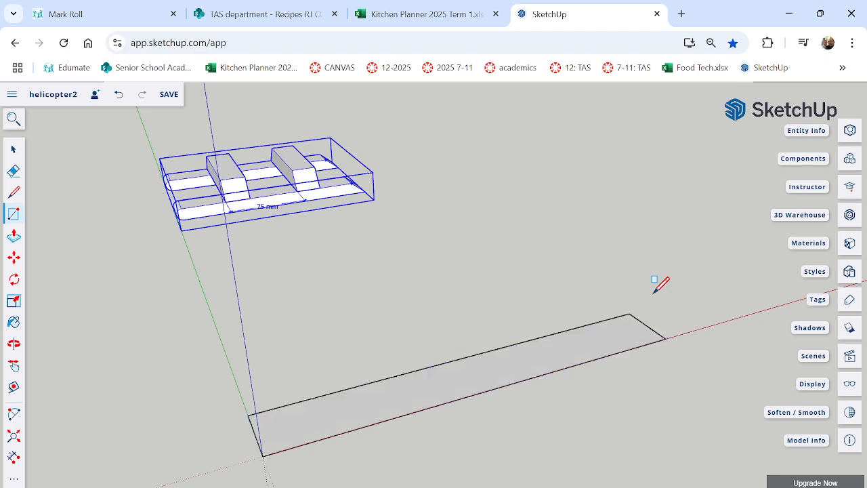
{"action": "left_click", "coordinate": [13, 235]}
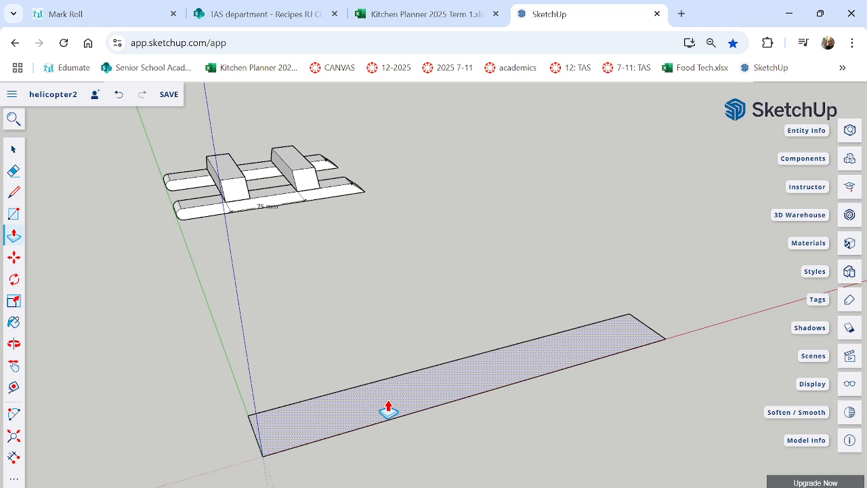
{"action": "left_click_drag", "start_coordinate": [387, 408], "coordinate": [393, 362]}
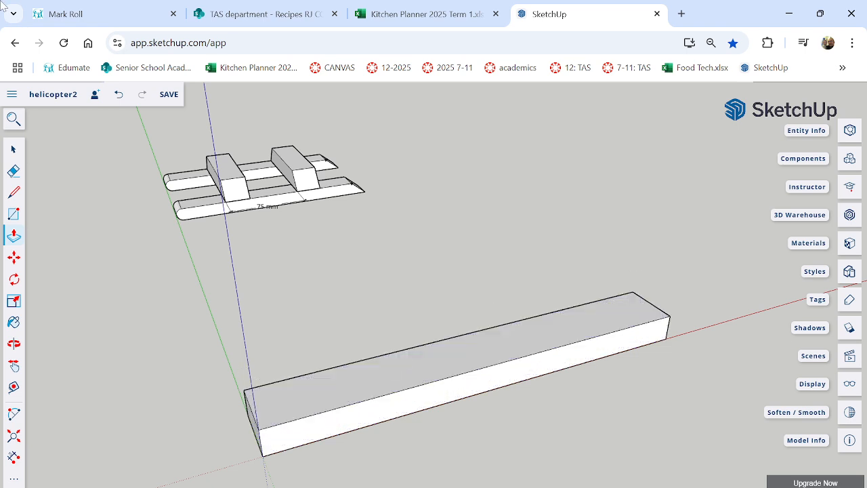
Select all connected geometry of the long bar and make it a group.
{"action": "left_click", "coordinate": [13, 149]}
{"action": "triple_click", "coordinate": [439, 375]}
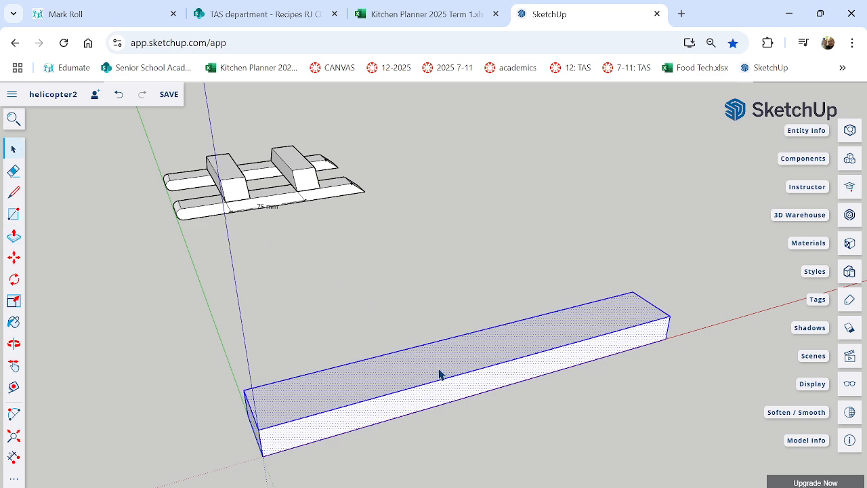
{"action": "right_click", "coordinate": [484, 358]}
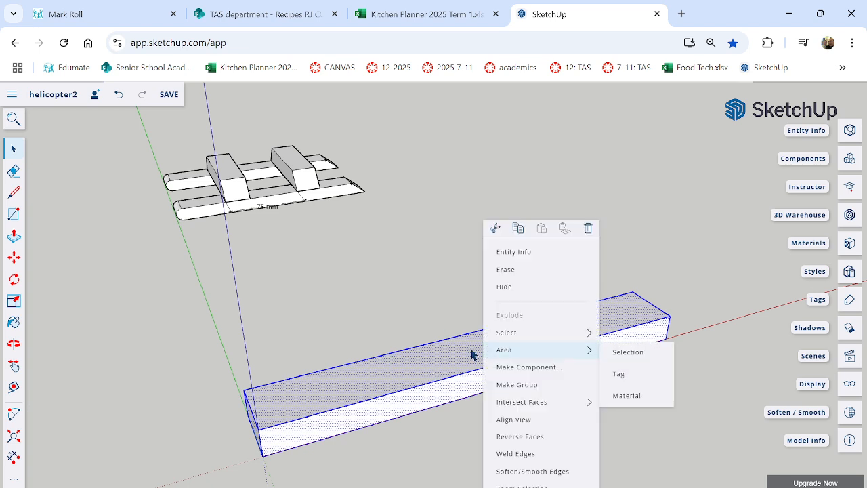
{"action": "left_click", "coordinate": [518, 385]}
{"action": "left_click", "coordinate": [568, 408]}
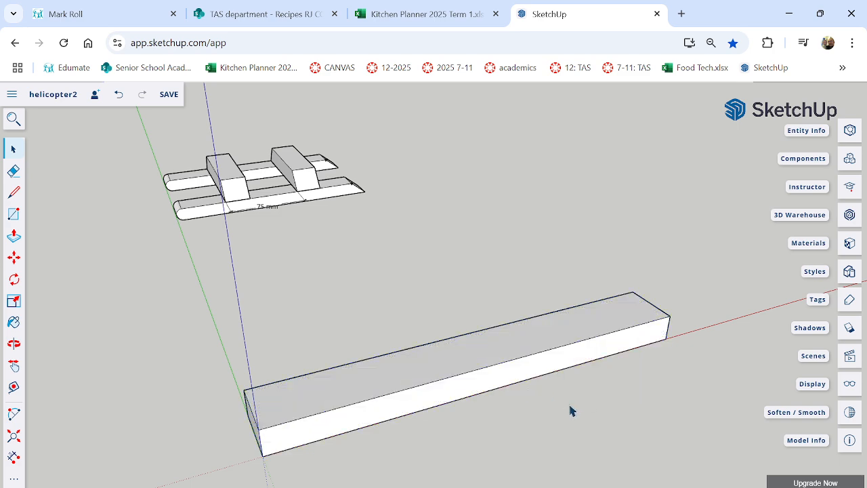
{"action": "left_click", "coordinate": [519, 369]}
{"action": "middle_click_drag", "start_coordinate": [480, 378], "coordinate": [509, 373]}
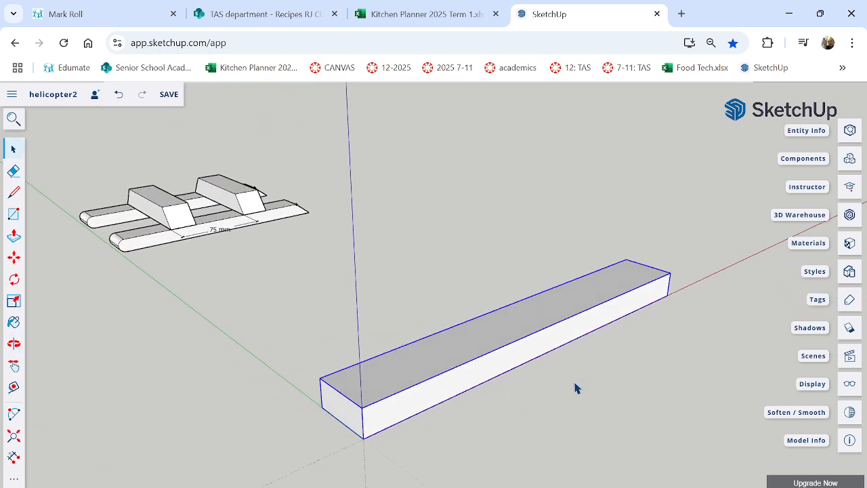
{"action": "left_click", "coordinate": [549, 410]}
{"action": "left_click", "coordinate": [440, 361]}
{"action": "middle_click_drag", "start_coordinate": [566, 406], "coordinate": [542, 395]}
{"action": "left_click", "coordinate": [531, 402]}
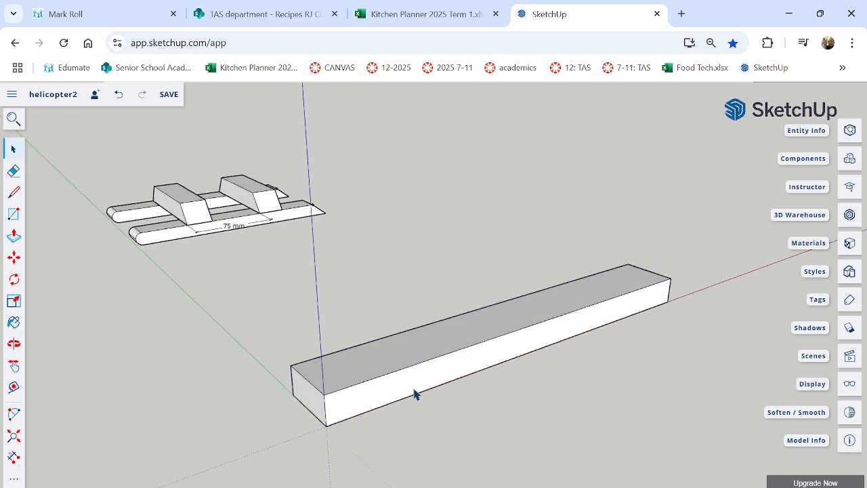
Draw a full-width rectangle on the bar's top face at the origin end and Push/Pull it upward into a raised block.
{"action": "middle_click_drag", "start_coordinate": [416, 394], "coordinate": [493, 395]}
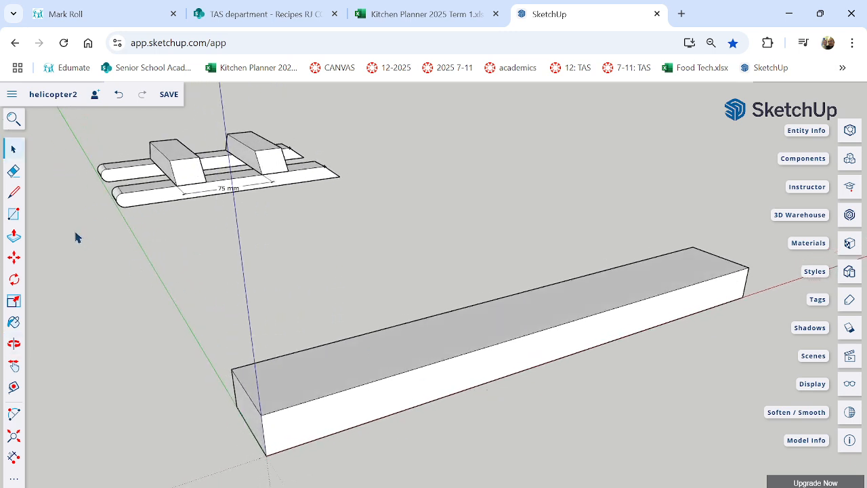
{"action": "left_click", "coordinate": [13, 214]}
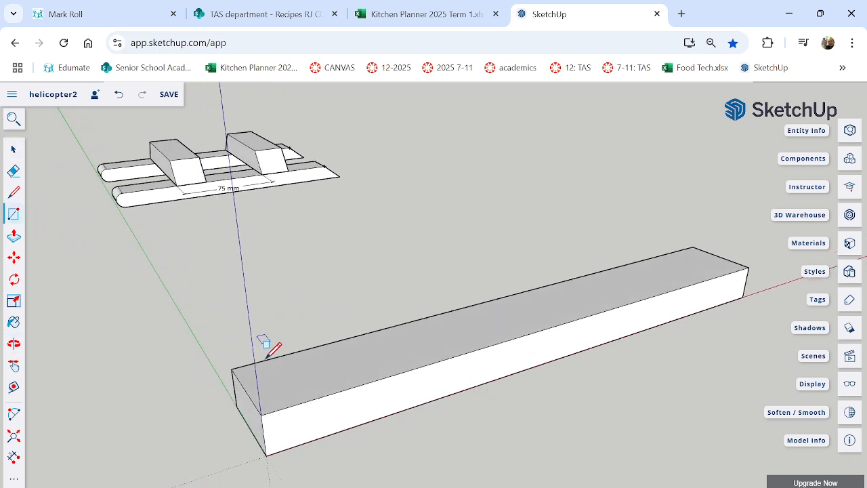
{"action": "left_click", "coordinate": [261, 415]}
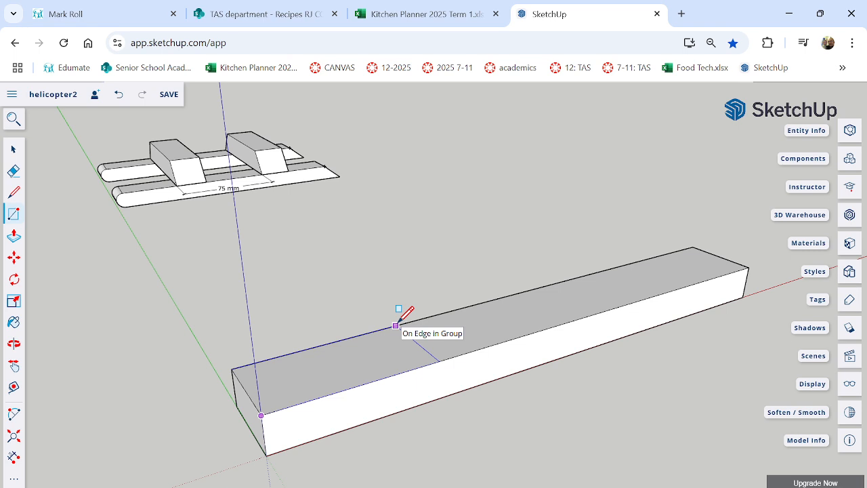
{"action": "left_click", "coordinate": [395, 326]}
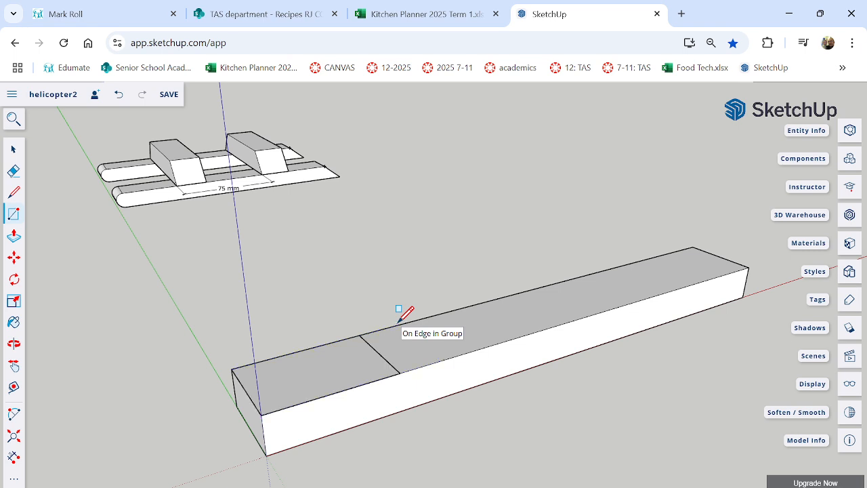
{"action": "left_click", "coordinate": [15, 235]}
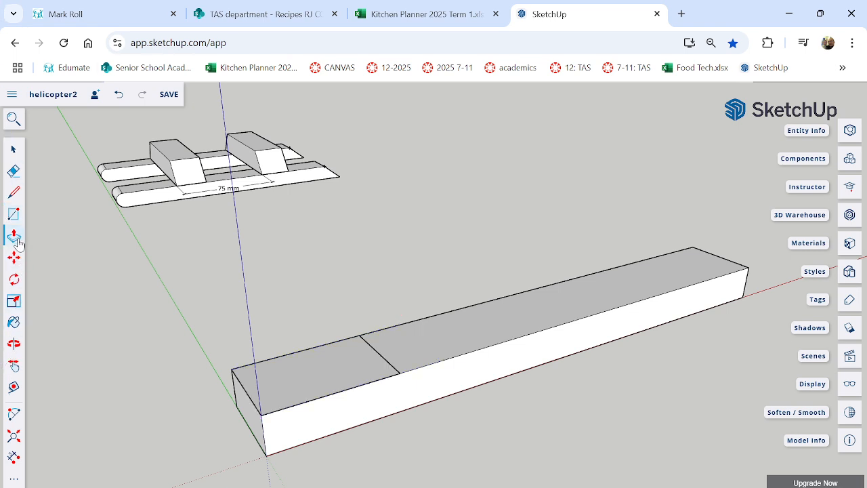
{"action": "left_click", "coordinate": [322, 385]}
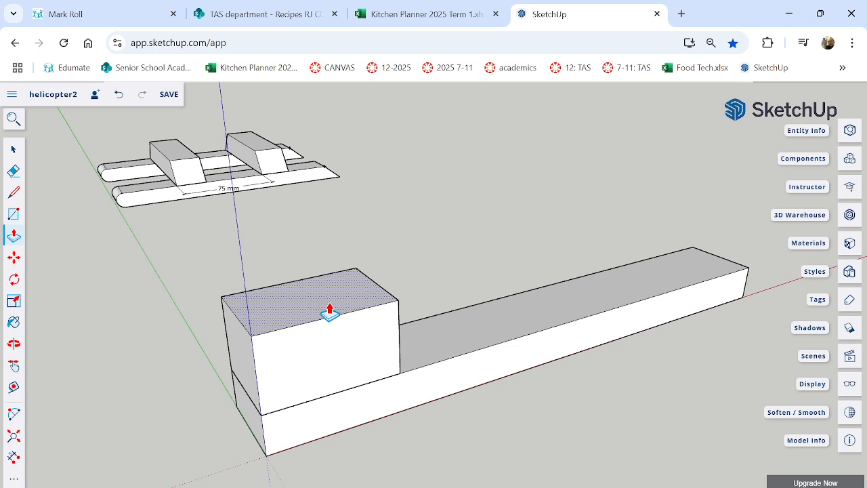
{"action": "key", "text": "Return"}
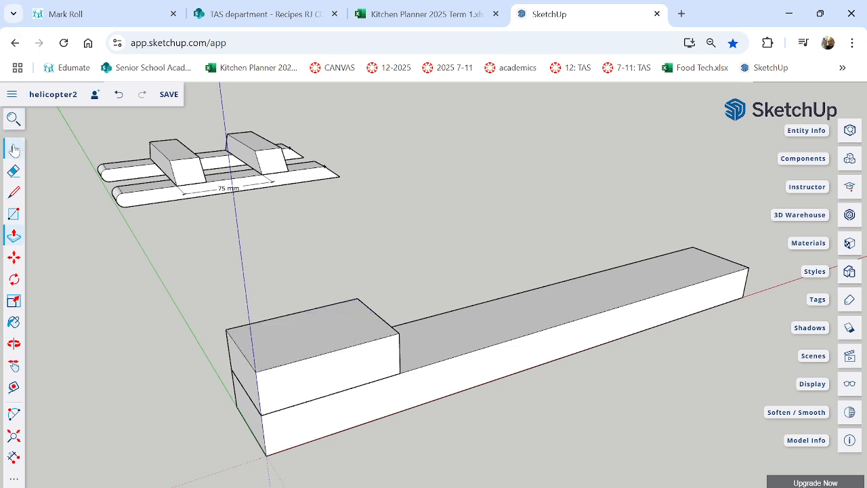
Select all connected geometry of the raised block at the origin end and make it a group.
{"action": "left_click", "coordinate": [14, 149]}
{"action": "triple_click", "coordinate": [317, 335]}
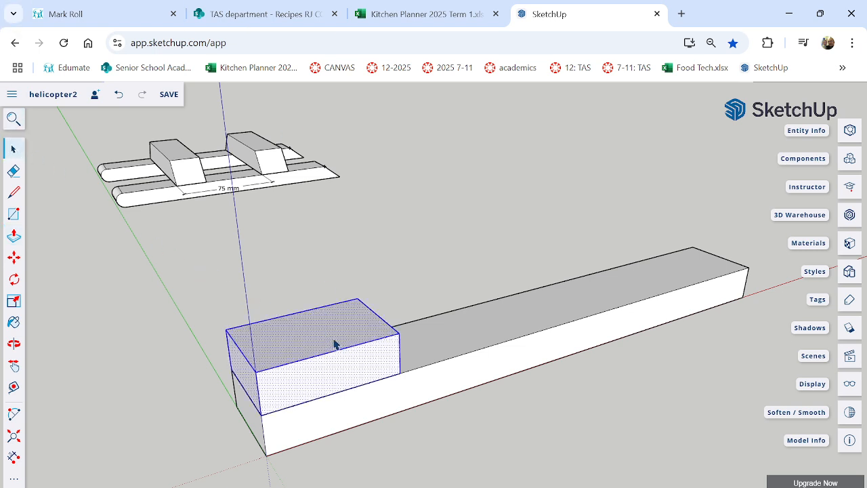
{"action": "right_click", "coordinate": [334, 344]}
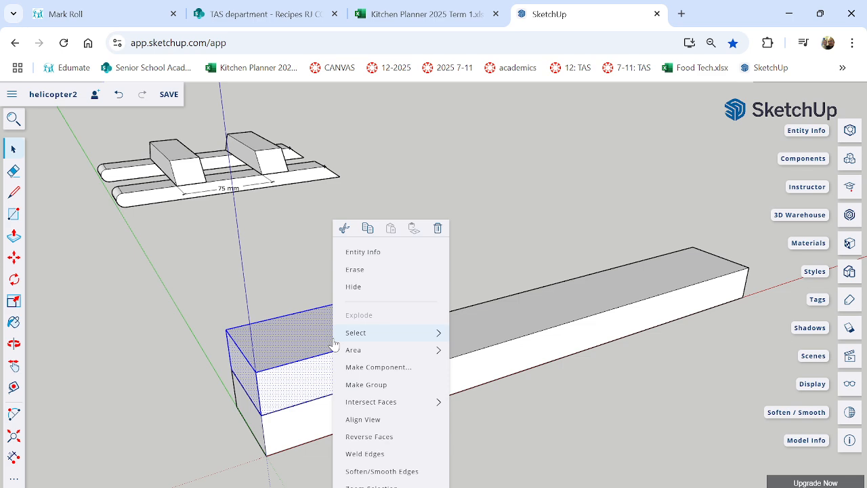
{"action": "left_click", "coordinate": [366, 384]}
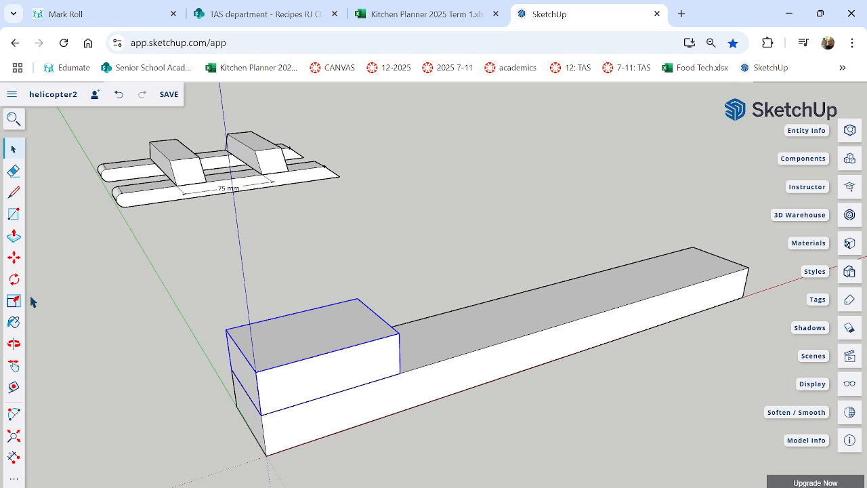
Copy the grouped block straight up along the blue axis so the copy sits directly on top of the original.
{"action": "left_click", "coordinate": [13, 257]}
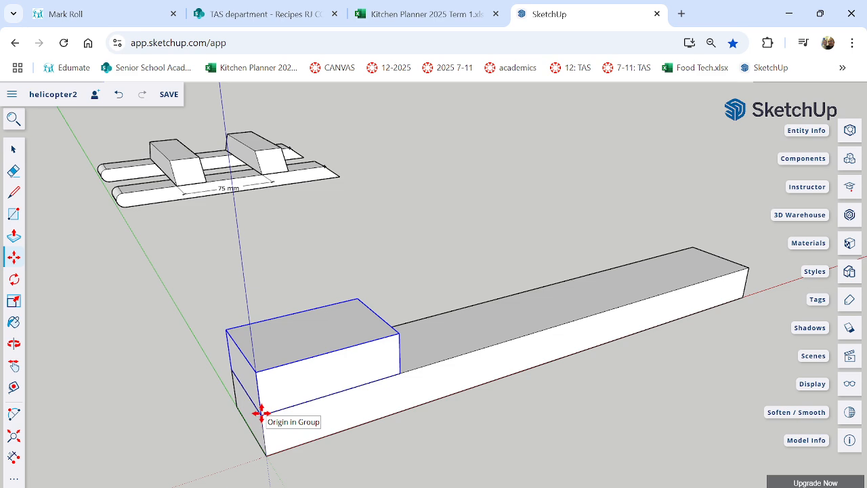
{"action": "left_click_drag", "start_coordinate": [261, 413], "coordinate": [263, 373]}
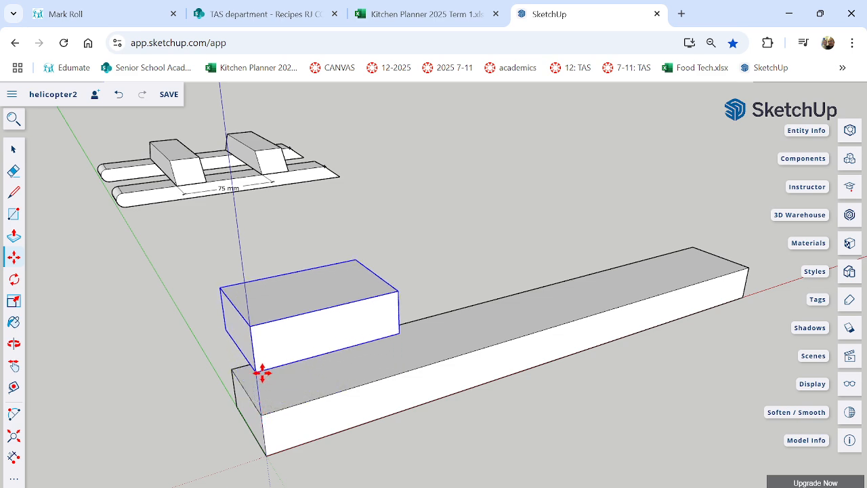
{"action": "key", "text": "ctrl"}
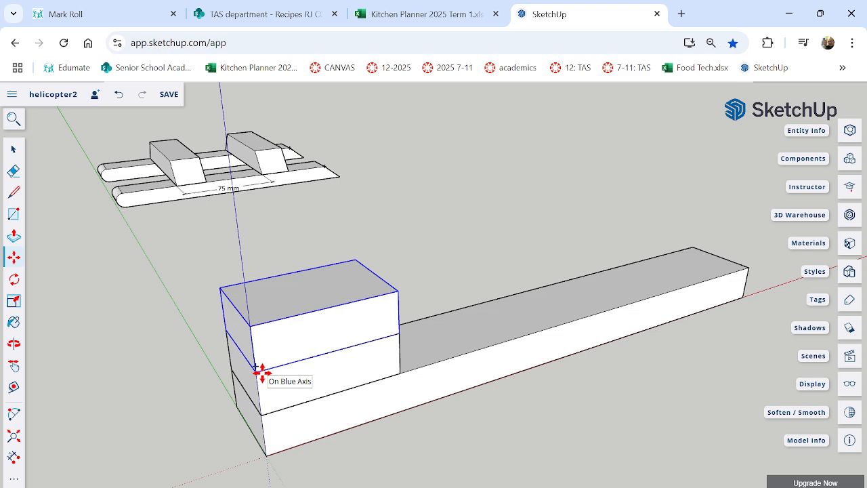
{"action": "left_click", "coordinate": [263, 373]}
Measure from the stacked blocks' base corner along the bar, and draw a full-width rectangle on its top face beyond a gap.
{"action": "middle_click_drag", "start_coordinate": [445, 345], "coordinate": [376, 364]}
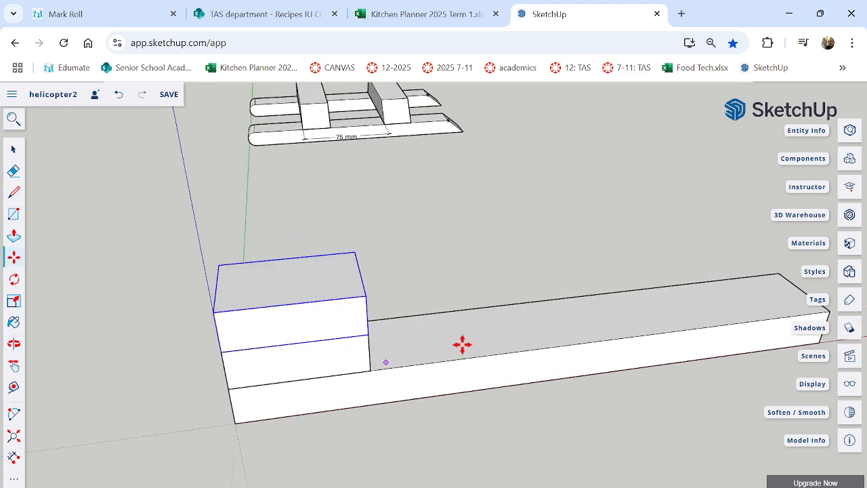
{"action": "scroll", "coordinate": [534, 312], "scroll_direction": "up", "scroll_amount": 3}
{"action": "middle_click_drag", "start_coordinate": [427, 339], "coordinate": [68, 300]}
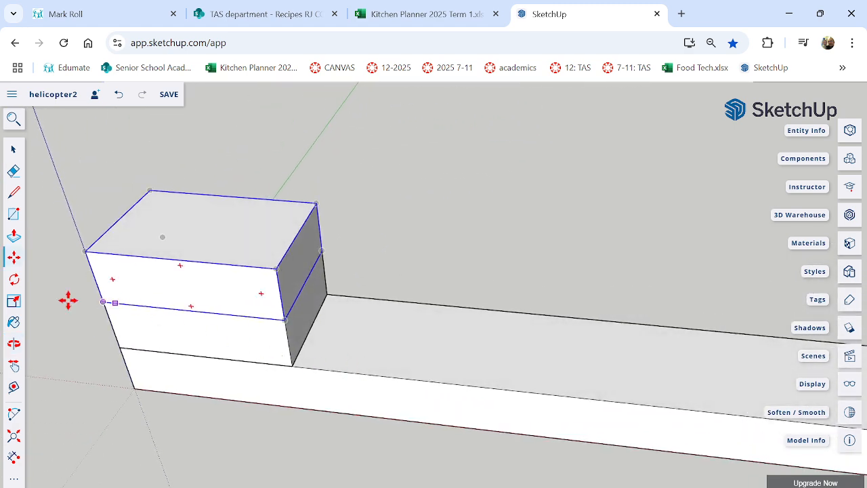
{"action": "left_click", "coordinate": [14, 387]}
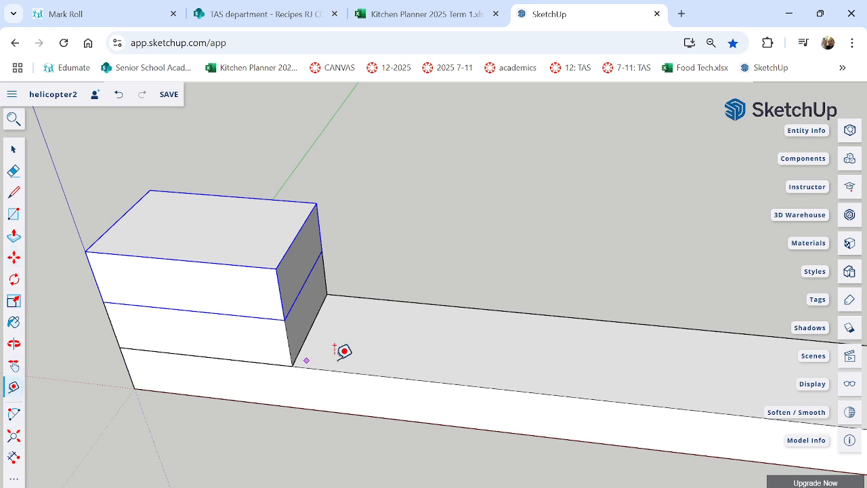
{"action": "left_click", "coordinate": [292, 366]}
{"action": "left_click", "coordinate": [13, 213]}
{"action": "left_click", "coordinate": [414, 379]}
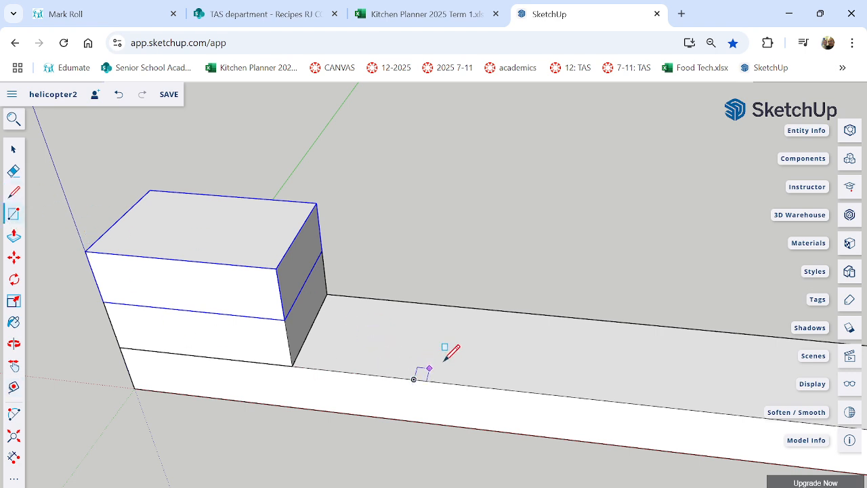
{"action": "left_click", "coordinate": [546, 314]}
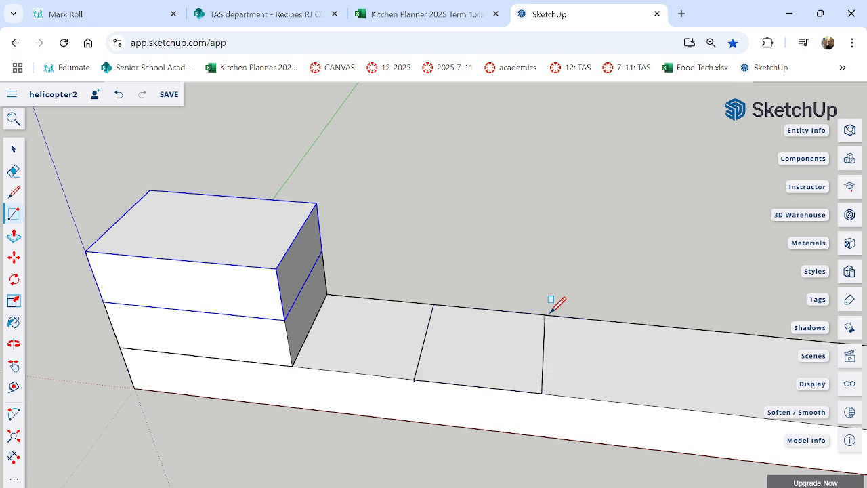
Push/Pull the new rectangle on the bar upward into a second raised block.
{"action": "left_click", "coordinate": [14, 235]}
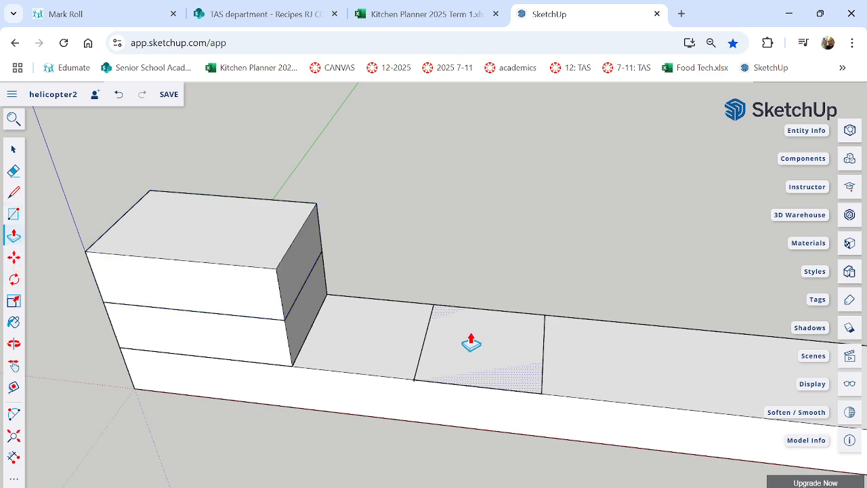
{"action": "left_click", "coordinate": [494, 362]}
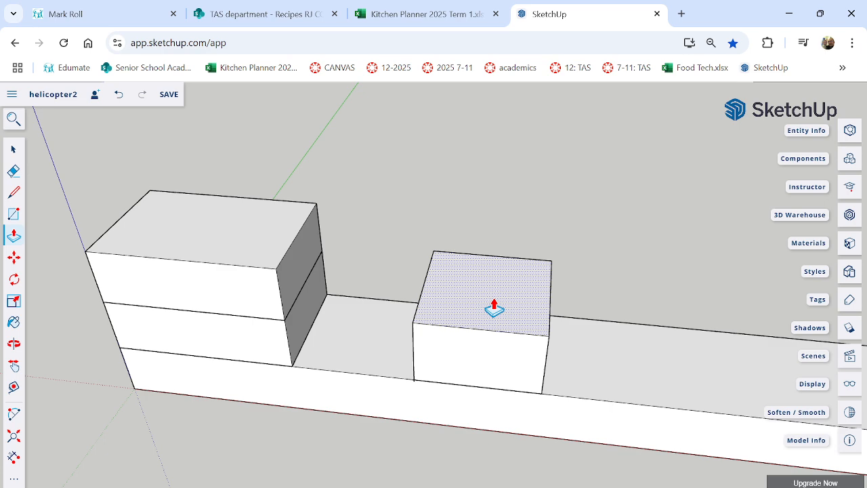
{"action": "left_click", "coordinate": [495, 308]}
Select all connected geometry of the second raised block and make it a group.
{"action": "middle_click_drag", "start_coordinate": [484, 378], "coordinate": [463, 385]}
{"action": "key", "text": "space"}
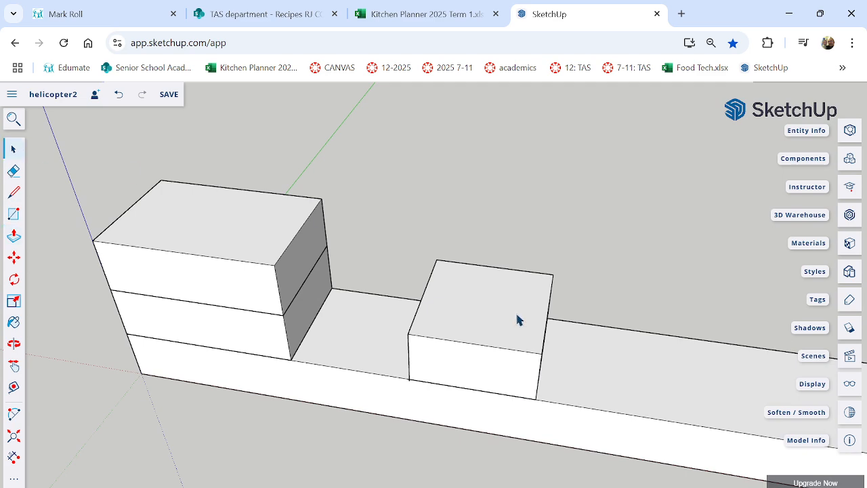
{"action": "double_click", "coordinate": [489, 320]}
{"action": "triple_click", "coordinate": [491, 318]}
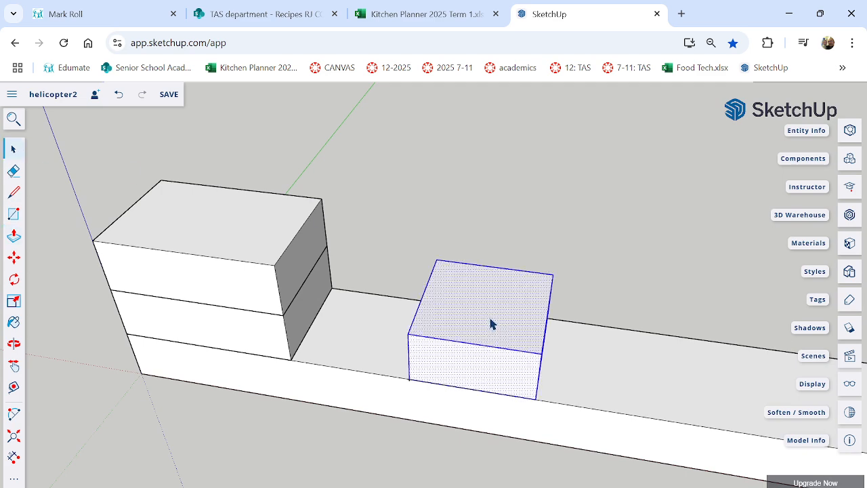
{"action": "right_click", "coordinate": [492, 324]}
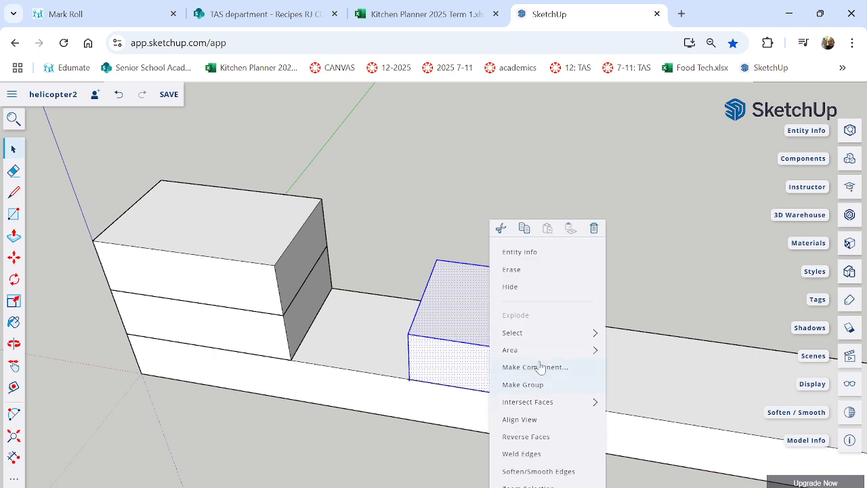
{"action": "mouse_move", "coordinate": [549, 357]}
{"action": "left_click", "coordinate": [547, 392]}
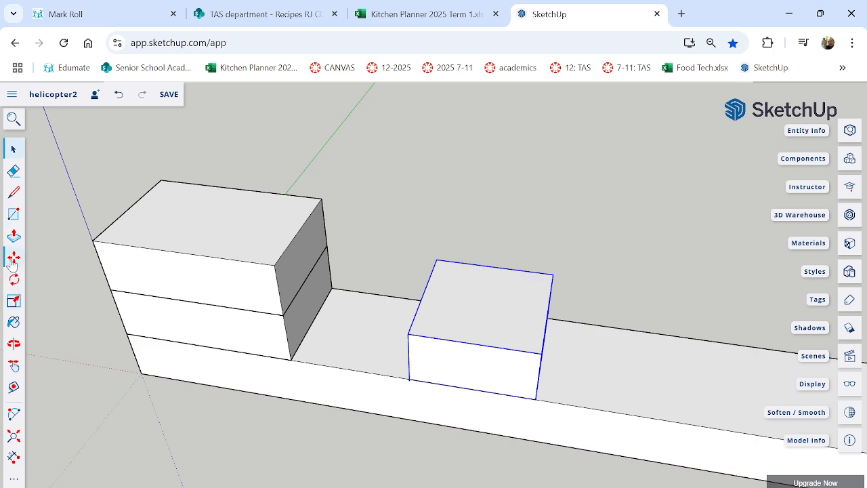
Copy the second block group straight up onto itself to form a two-block stack, and clear the selection.
{"action": "left_click", "coordinate": [407, 373]}
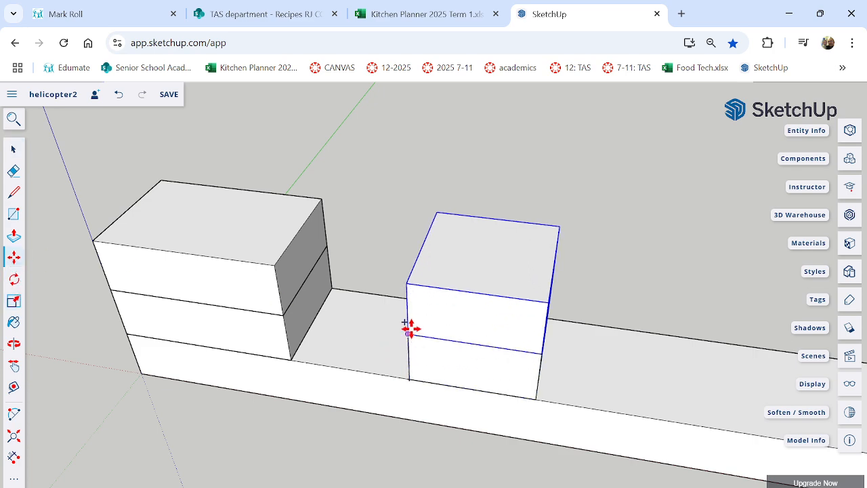
{"action": "middle_click_drag", "start_coordinate": [315, 368], "coordinate": [581, 362]}
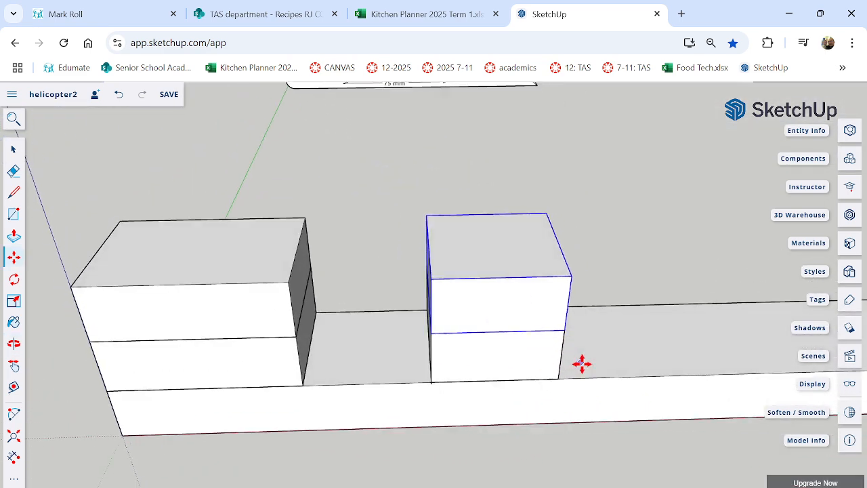
{"action": "left_click", "coordinate": [227, 156]}
Draw a rectangle spanning the tops of both block stacks and Push/Pull it upward into a roof slab.
{"action": "middle_click_drag", "start_coordinate": [227, 157], "coordinate": [266, 265]}
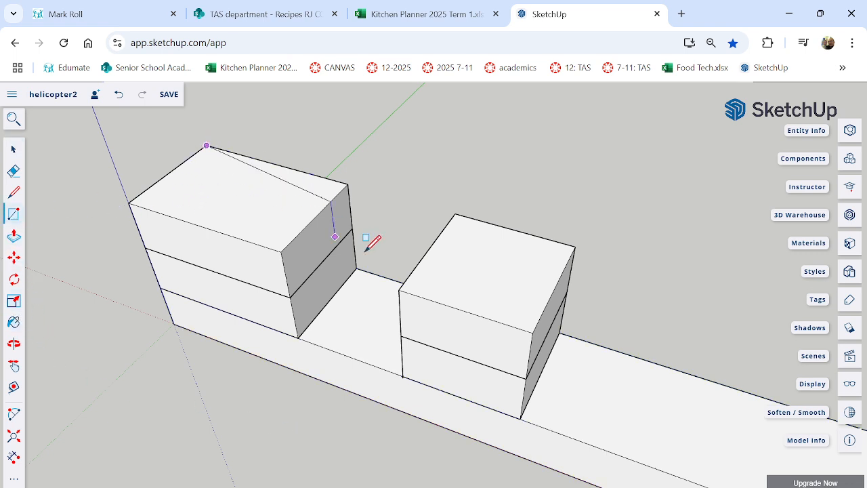
{"action": "left_click", "coordinate": [533, 332]}
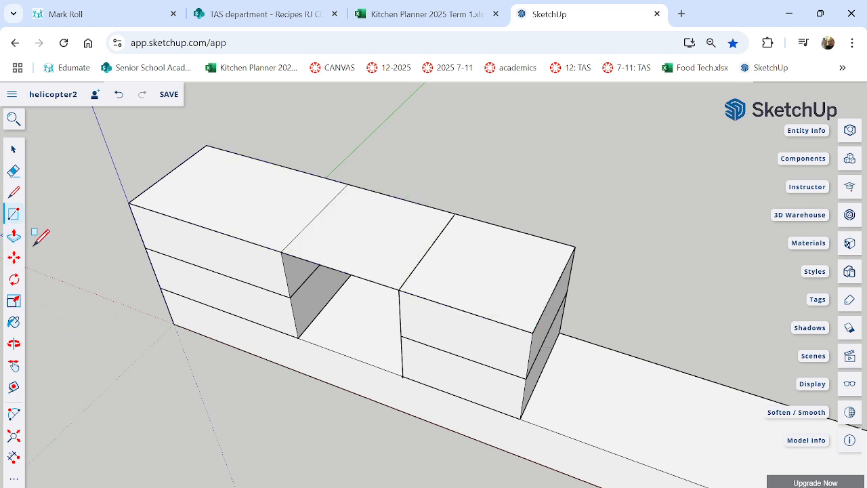
{"action": "left_click", "coordinate": [14, 235]}
{"action": "left_click", "coordinate": [350, 241]}
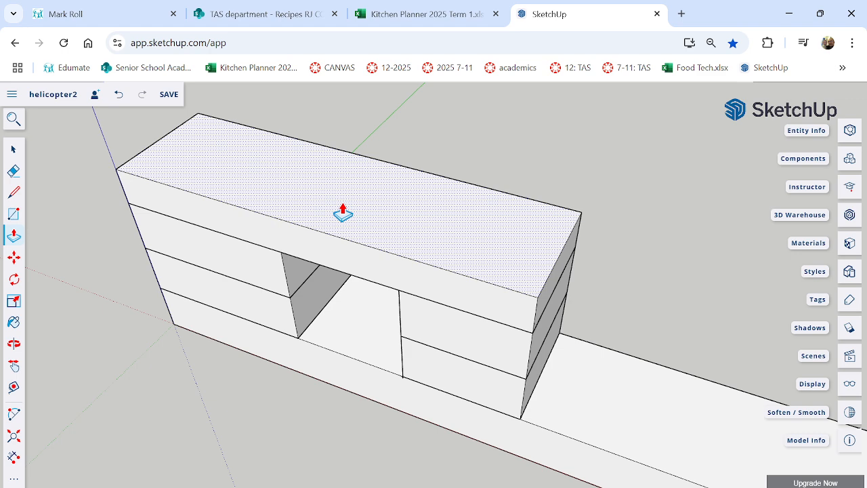
{"action": "left_click", "coordinate": [343, 213]}
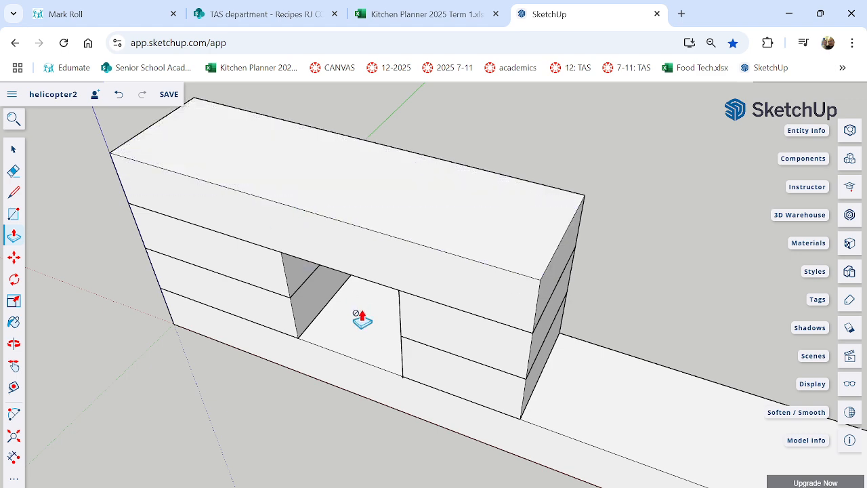
Select all connected geometry of the roof slab, make it a group, and clear the selection.
{"action": "middle_click_drag", "start_coordinate": [359, 316], "coordinate": [127, 239]}
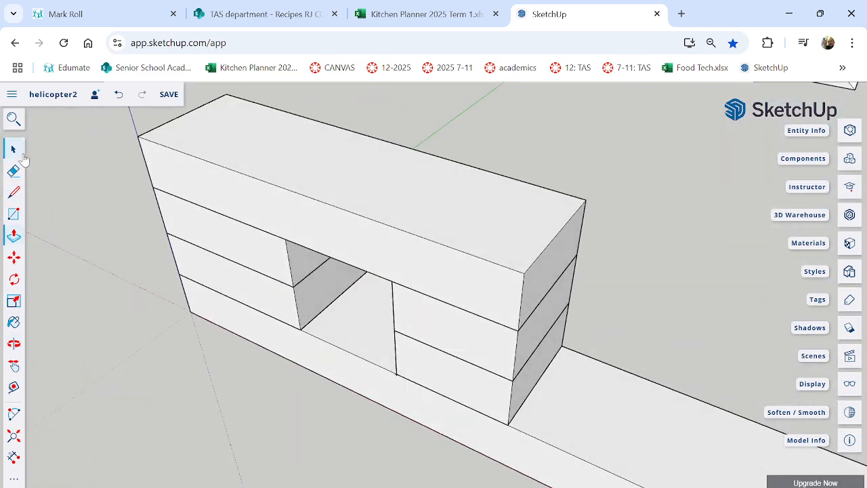
{"action": "left_click", "coordinate": [280, 163]}
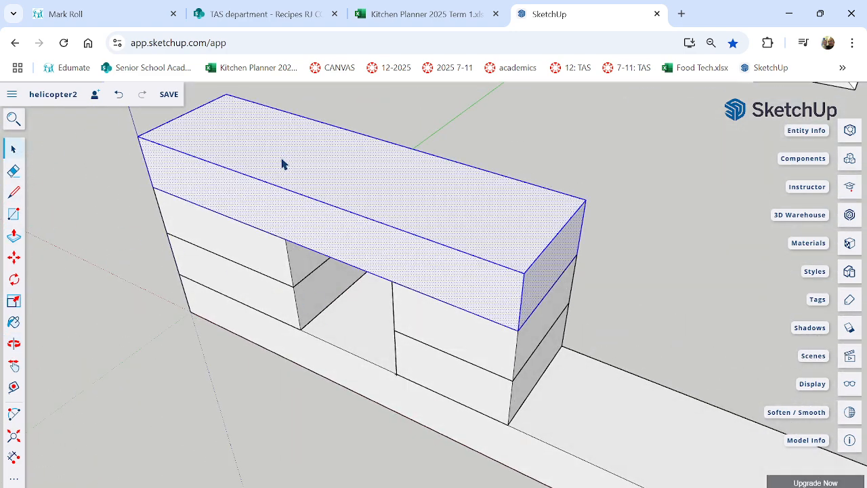
{"action": "right_click", "coordinate": [340, 210]}
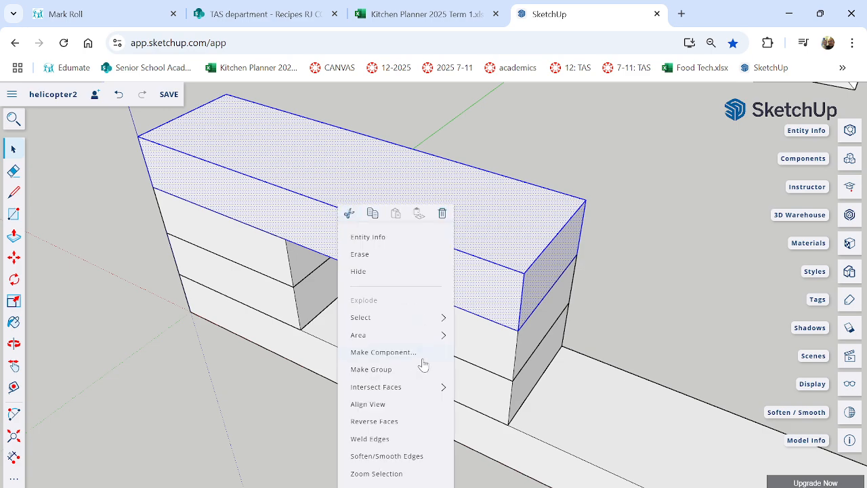
{"action": "left_click", "coordinate": [371, 369]}
{"action": "left_click", "coordinate": [332, 445]}
Inspect the assembled helicopter body and the landing gear behind it from several angles.
{"action": "middle_click_drag", "start_coordinate": [332, 446], "coordinate": [440, 312]}
{"action": "scroll", "coordinate": [362, 311], "scroll_direction": "up", "scroll_amount": 3}
{"action": "scroll", "coordinate": [396, 297], "scroll_direction": "down", "scroll_amount": 8}
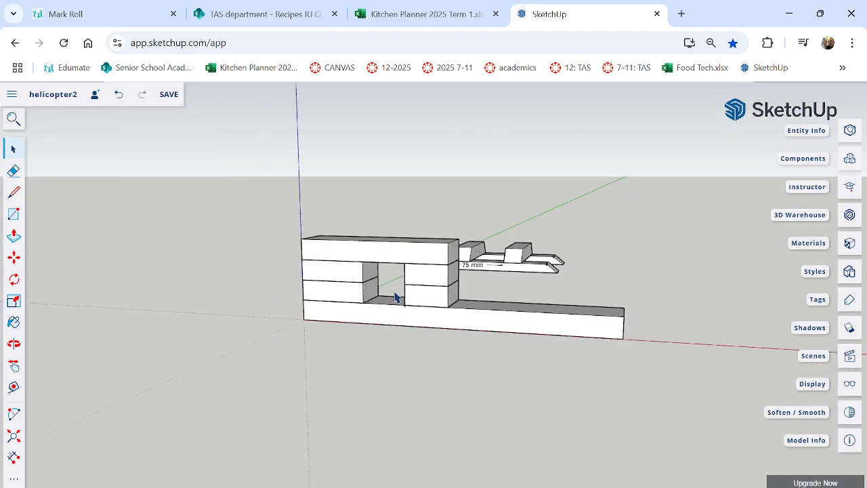
{"action": "middle_click_drag", "start_coordinate": [544, 290], "coordinate": [475, 307]}
{"action": "scroll", "coordinate": [402, 326], "scroll_direction": "up", "scroll_amount": 4}
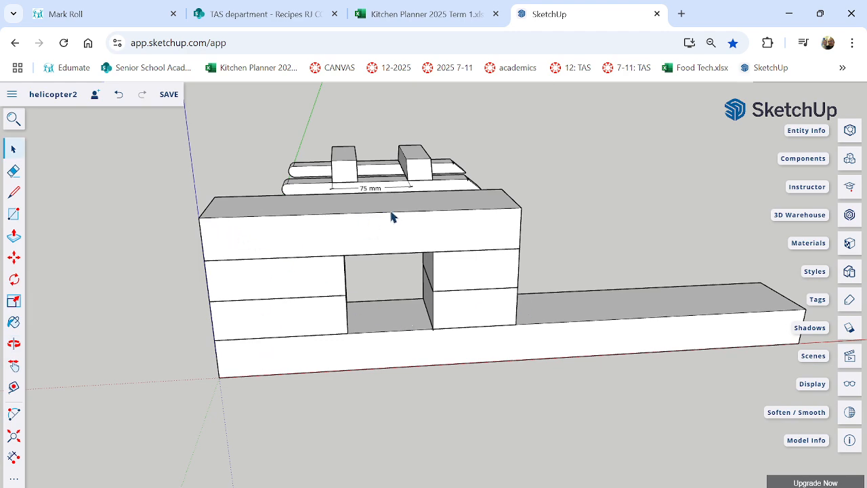
{"action": "middle_click_drag", "start_coordinate": [537, 306], "coordinate": [464, 359]}
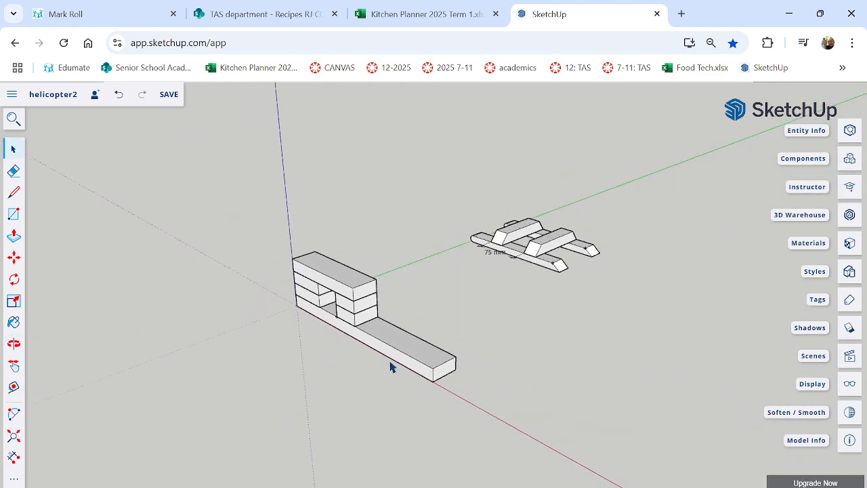
{"action": "middle_click_drag", "start_coordinate": [391, 366], "coordinate": [391, 298]}
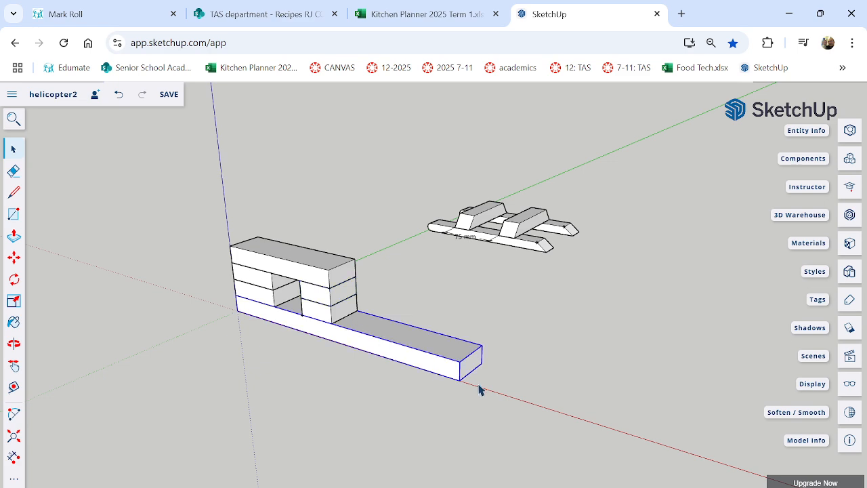
{"action": "middle_click_drag", "start_coordinate": [479, 387], "coordinate": [455, 361]}
{"action": "middle_click_drag", "start_coordinate": [534, 364], "coordinate": [405, 318]}
Select the whole helicopter body and rotate it upside down about the centre of the end face opposite the tail.
{"action": "left_click_drag", "start_coordinate": [209, 195], "coordinate": [448, 406]}
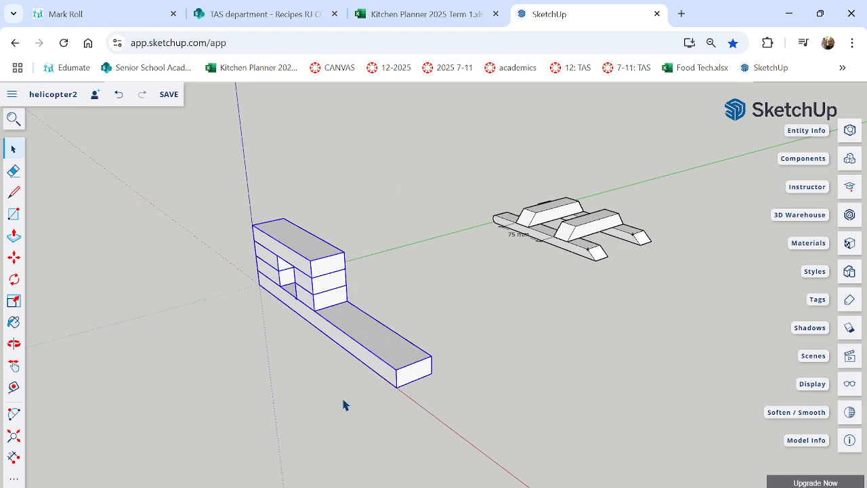
{"action": "middle_click_drag", "start_coordinate": [251, 345], "coordinate": [18, 208]}
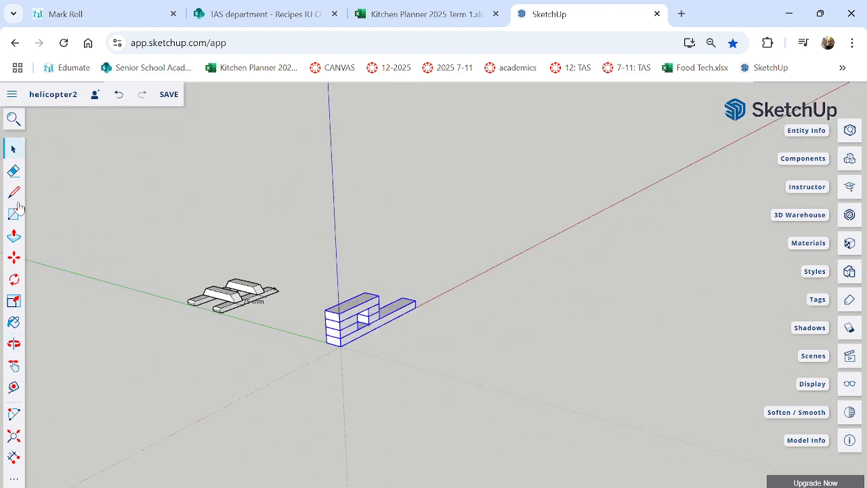
{"action": "scroll", "coordinate": [310, 335], "scroll_direction": "up", "scroll_amount": 3}
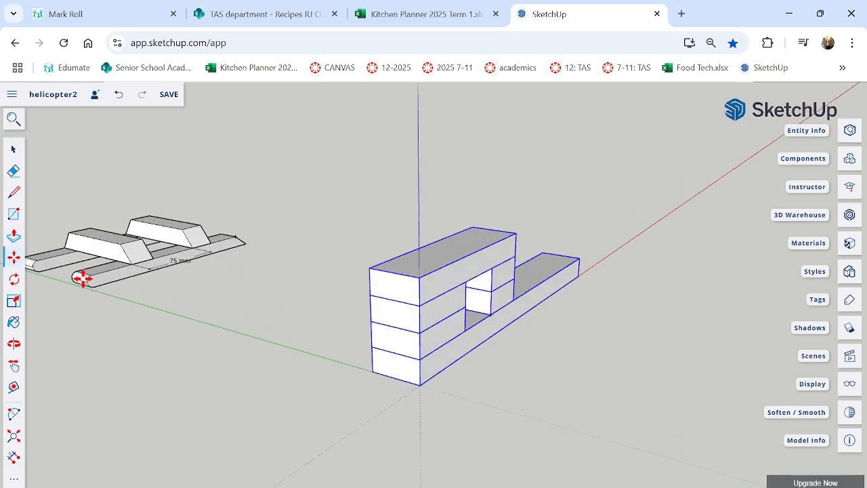
{"action": "middle_click_drag", "start_coordinate": [542, 340], "coordinate": [519, 329]}
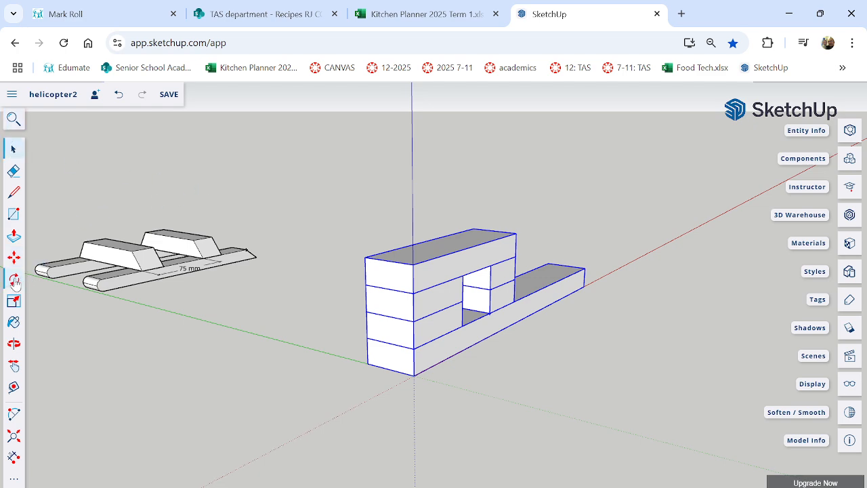
{"action": "left_click", "coordinate": [15, 284]}
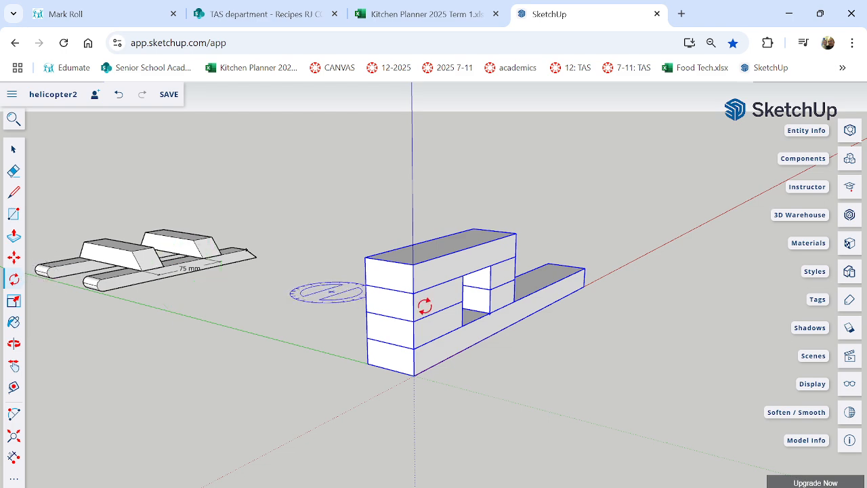
{"action": "scroll", "coordinate": [417, 298], "scroll_direction": "up", "scroll_amount": 2}
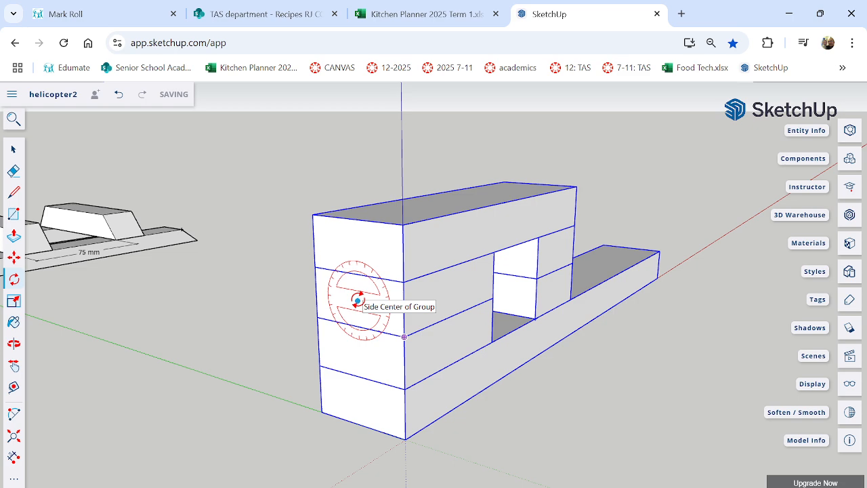
{"action": "left_click", "coordinate": [358, 301]}
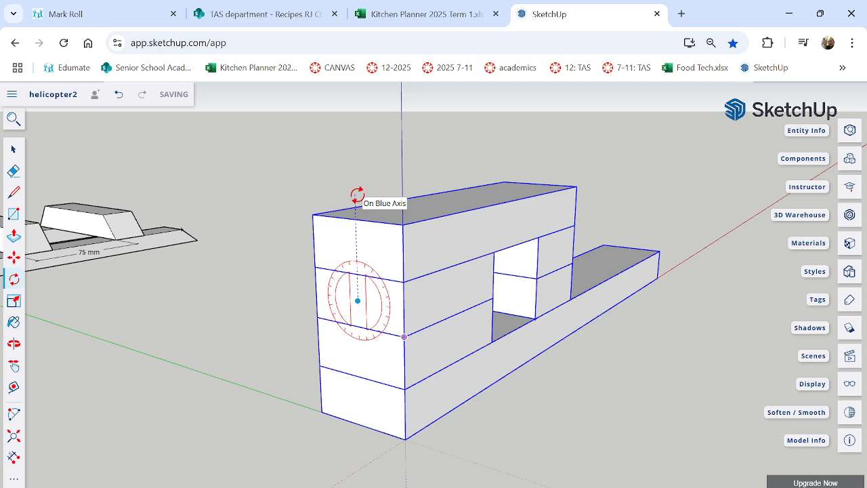
{"action": "left_click", "coordinate": [358, 195]}
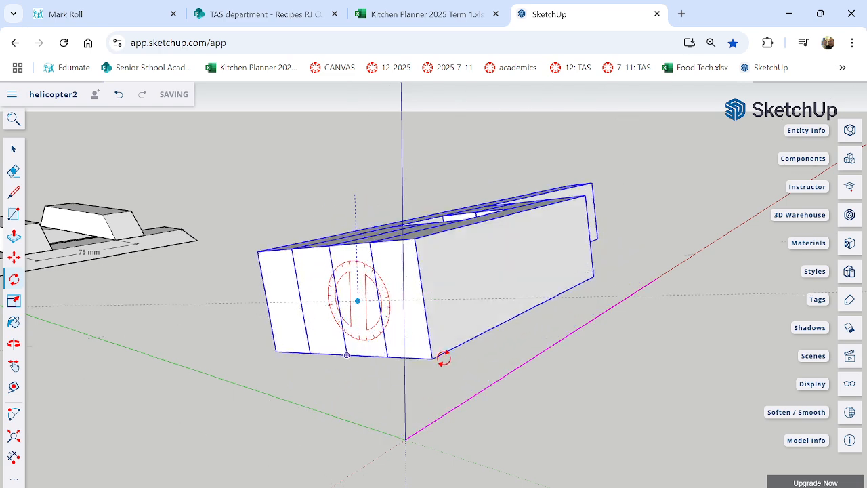
{"action": "left_click", "coordinate": [364, 407]}
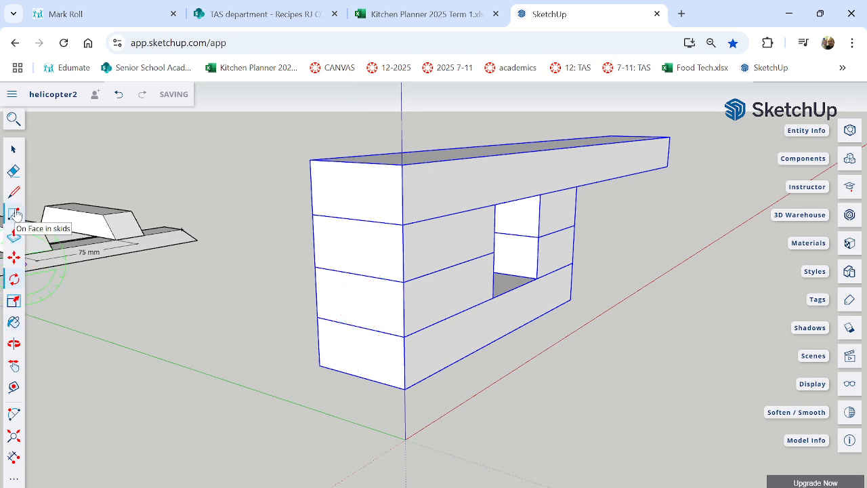
Move the rotated body straight down so that its lower corner sits on the origin.
{"action": "left_click", "coordinate": [15, 258]}
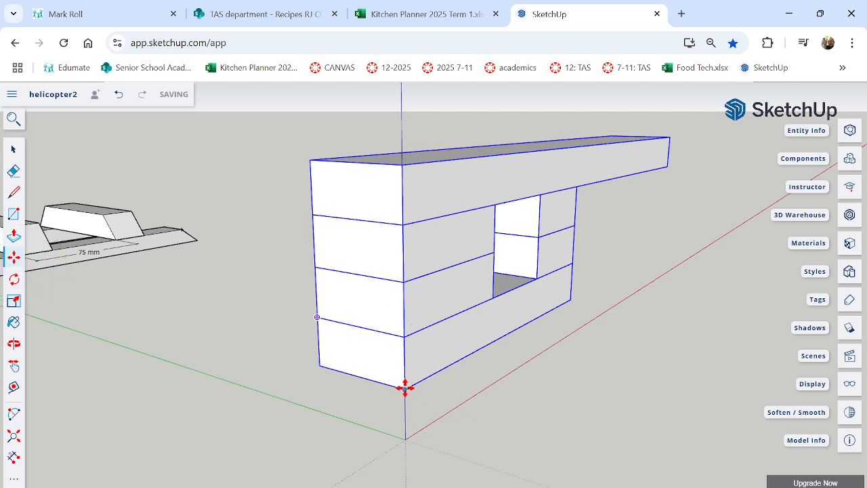
{"action": "left_click_drag", "start_coordinate": [404, 387], "coordinate": [405, 439]}
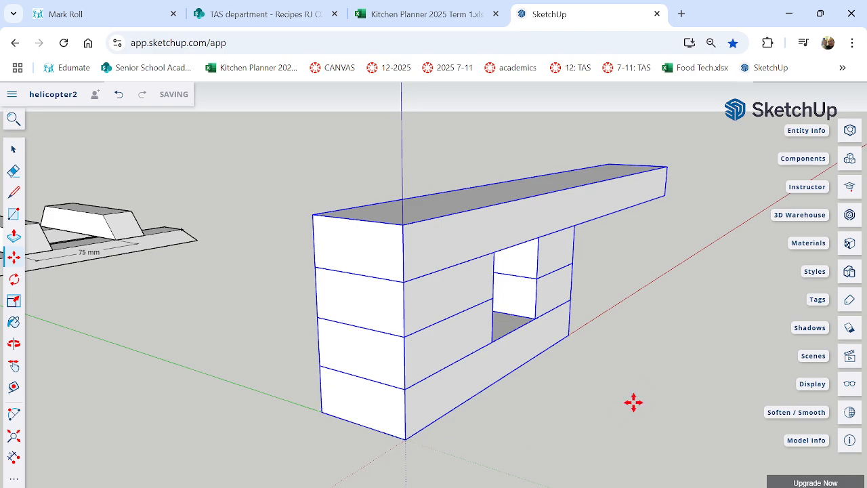
{"action": "mouse_move", "coordinate": [633, 403]}
{"action": "middle_mouse_down"}
{"action": "mouse_move", "coordinate": [503, 372]}
{"action": "mouse_move", "coordinate": [228, 368]}
{"action": "mouse_move", "coordinate": [156, 395]}
{"action": "mouse_move", "coordinate": [635, 370]}
{"action": "mouse_move", "coordinate": [637, 397]}
{"action": "mouse_move", "coordinate": [622, 412]}
{"action": "middle_mouse_up"}
{"action": "middle_click_drag", "start_coordinate": [476, 411], "coordinate": [447, 382]}
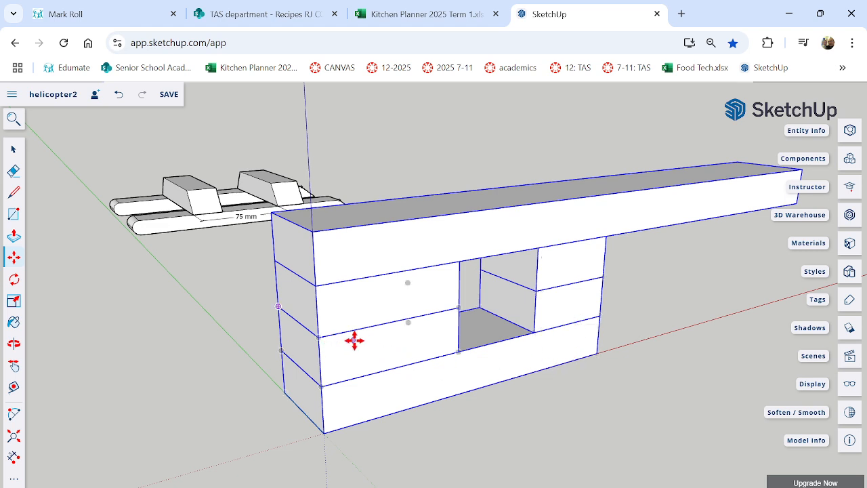
Undo the body's move and rotation, and clear the selection.
{"action": "key", "text": "ctrl+z"}
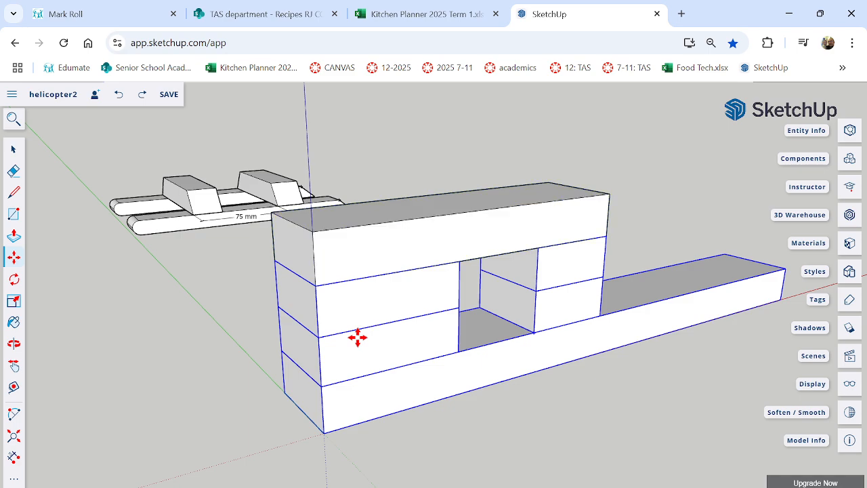
{"action": "middle_click_drag", "start_coordinate": [664, 312], "coordinate": [372, 336]}
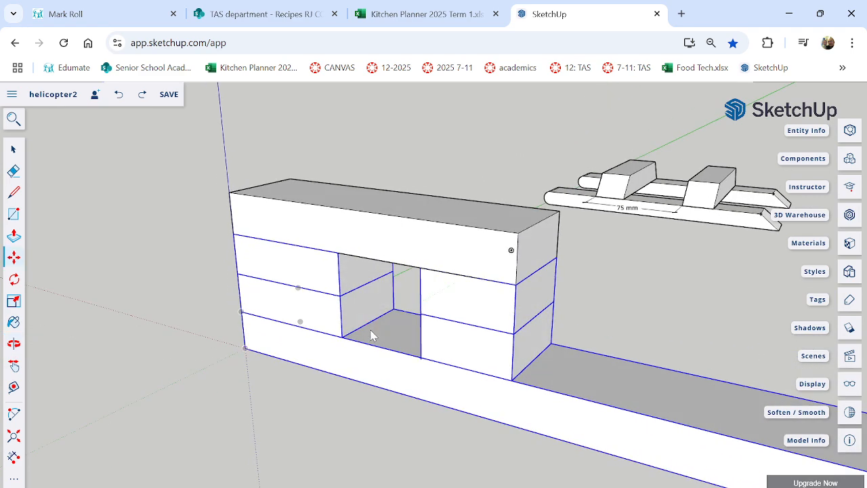
{"action": "left_click", "coordinate": [13, 148]}
{"action": "left_click", "coordinate": [171, 234]}
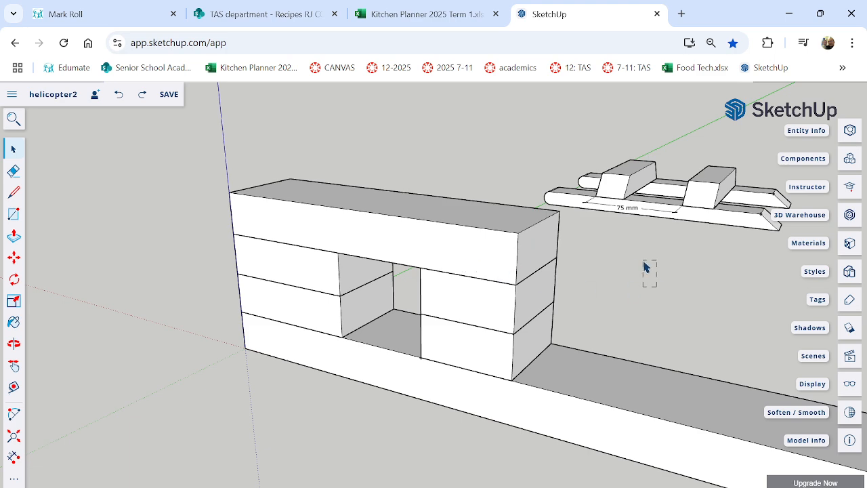
Draw a diagonal line on the tail-side block stack from the midpoint of its upper edge to its lower tail-side corner.
{"action": "scroll", "coordinate": [627, 274], "scroll_direction": "up", "scroll_amount": 5}
{"action": "scroll", "coordinate": [610, 275], "scroll_direction": "down", "scroll_amount": 6}
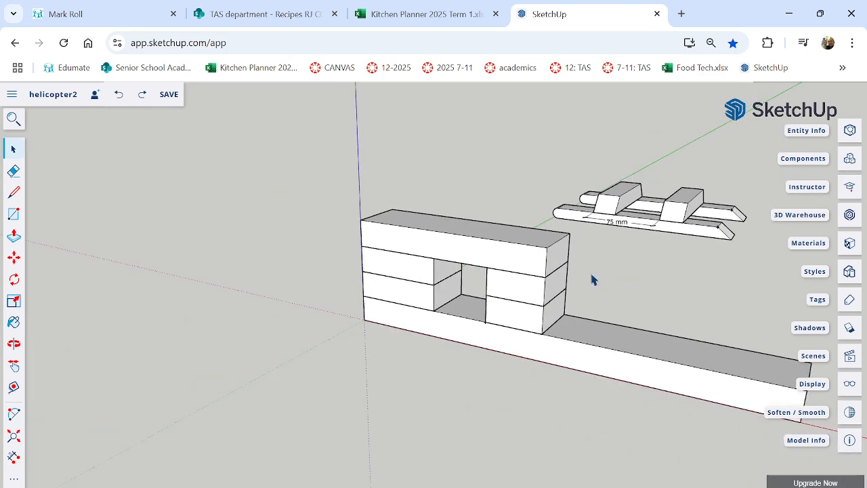
{"action": "scroll", "coordinate": [592, 281], "scroll_direction": "up", "scroll_amount": 2}
{"action": "middle_click_drag", "start_coordinate": [568, 312], "coordinate": [630, 301]}
{"action": "scroll", "coordinate": [527, 301], "scroll_direction": "up", "scroll_amount": 2}
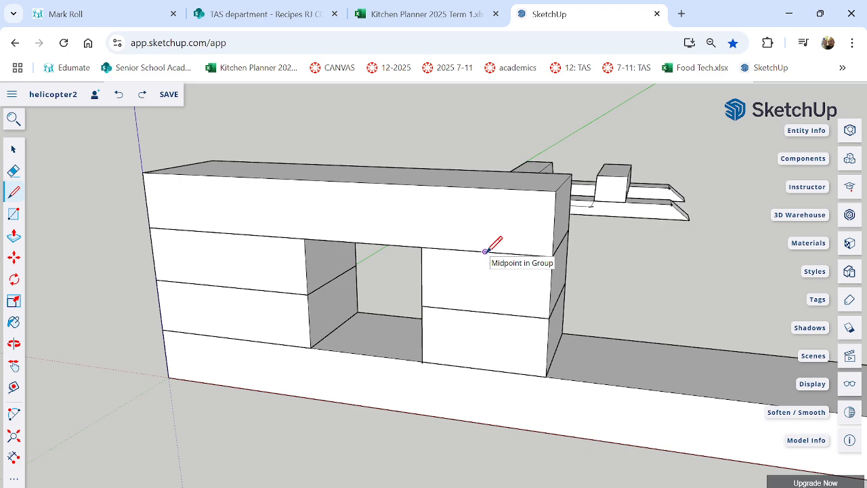
{"action": "left_click", "coordinate": [485, 251]}
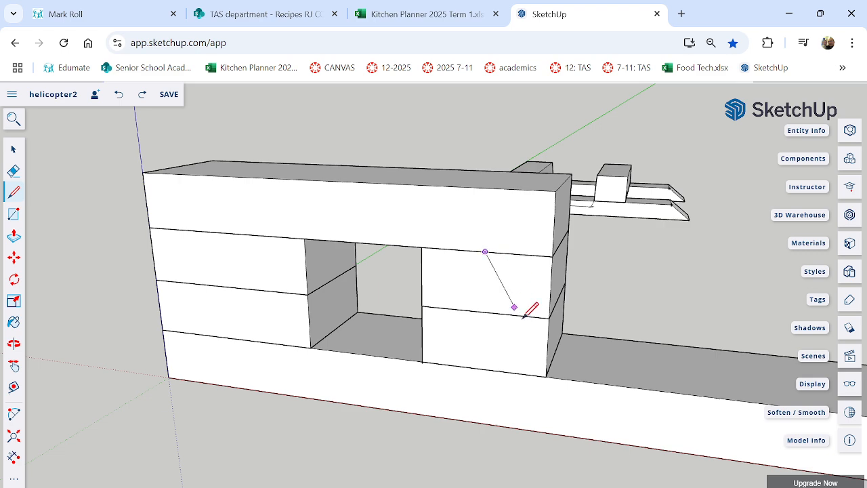
{"action": "left_click", "coordinate": [546, 376]}
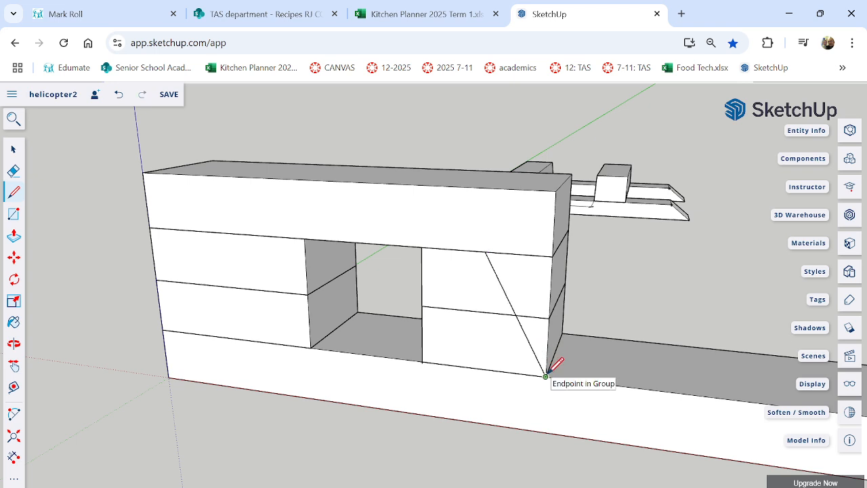
{"action": "left_click", "coordinate": [14, 149]}
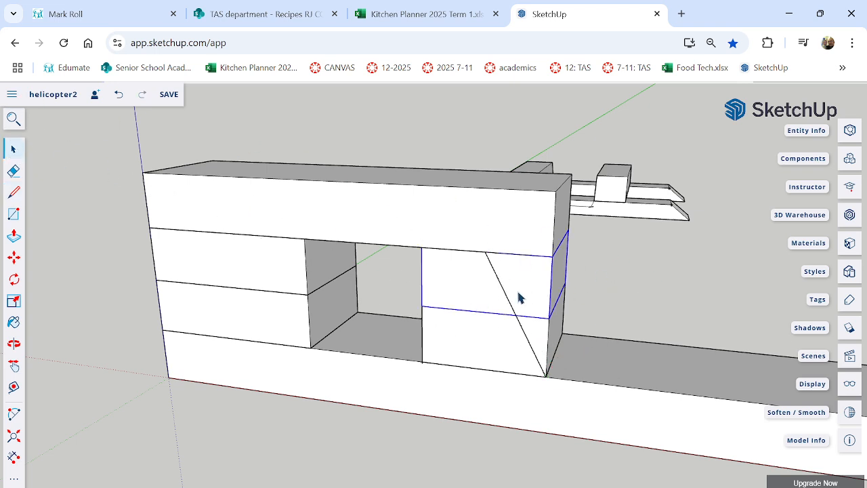
Check inside the upper tail-side block group whether the diagonal line splits its face, and try Push/Pull on the stack.
{"action": "scroll", "coordinate": [519, 298], "scroll_direction": "up", "scroll_amount": 2}
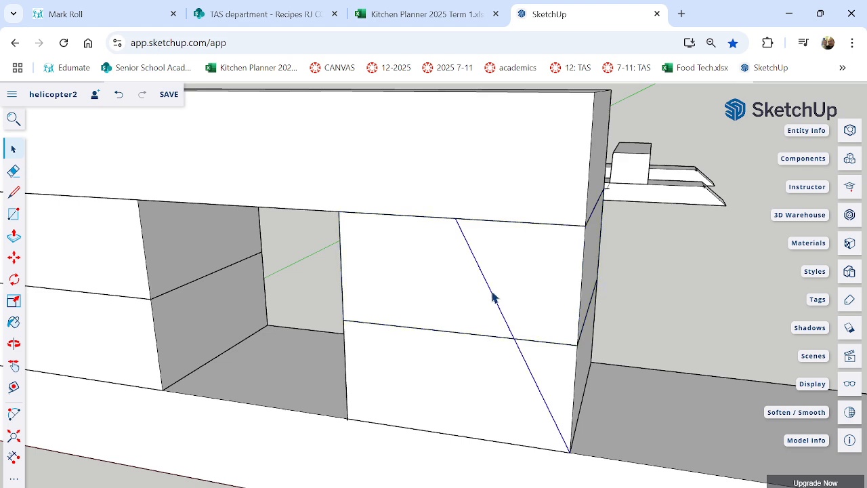
{"action": "double_click", "coordinate": [552, 283]}
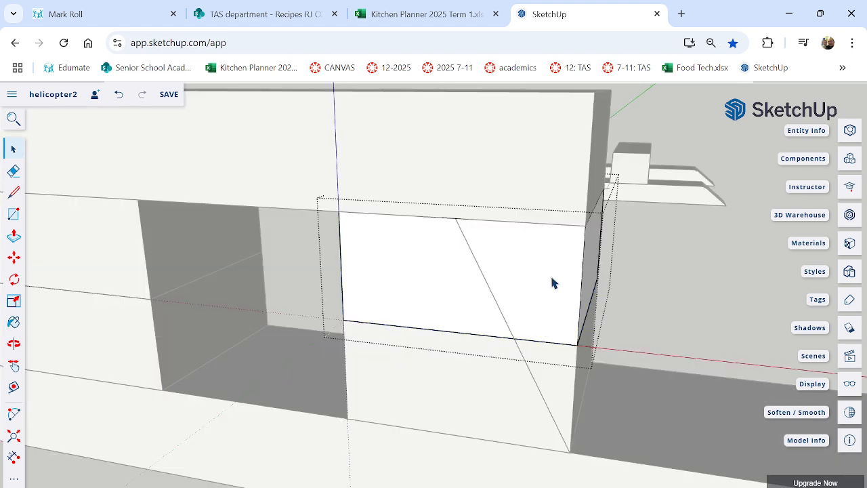
{"action": "left_click", "coordinate": [478, 280]}
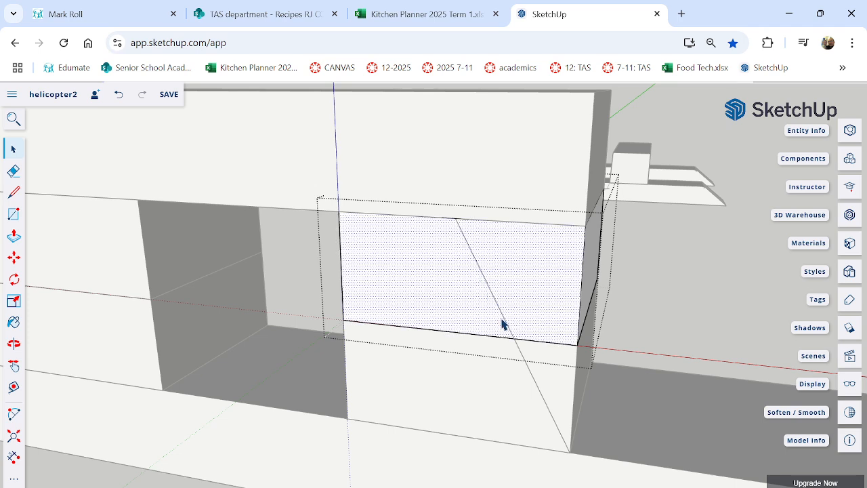
{"action": "left_click", "coordinate": [483, 368]}
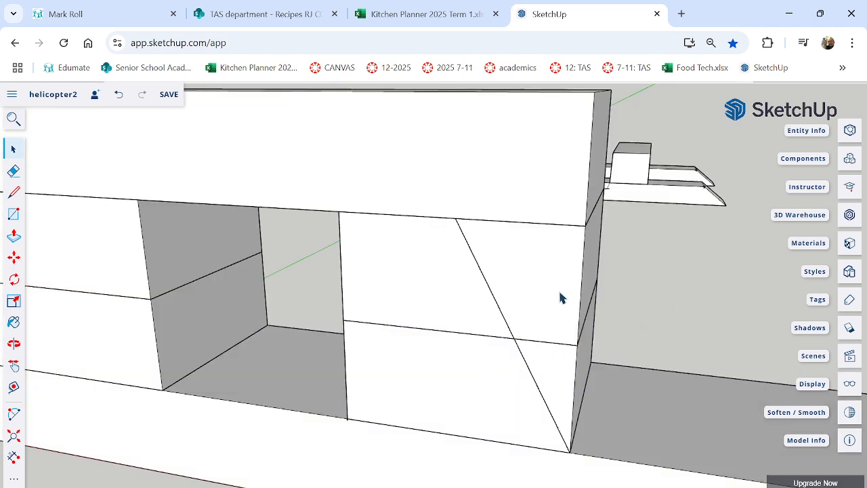
{"action": "left_click", "coordinate": [499, 277]}
{"action": "left_click", "coordinate": [13, 236]}
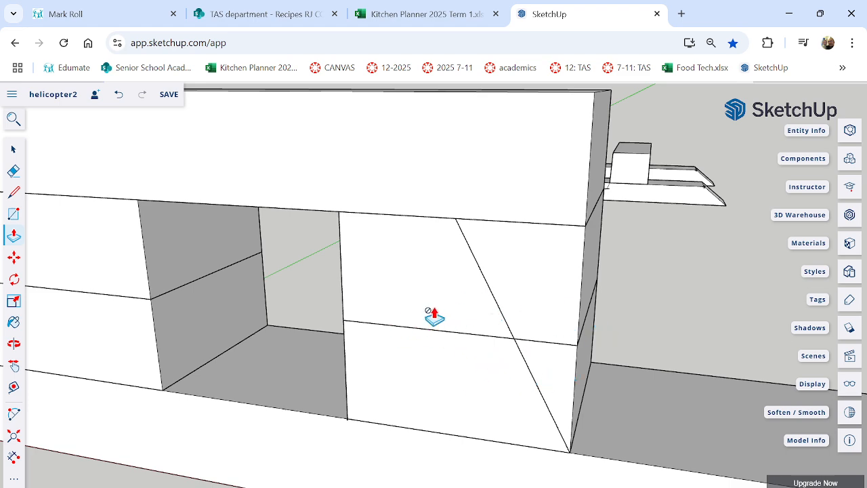
{"action": "left_click", "coordinate": [13, 148]}
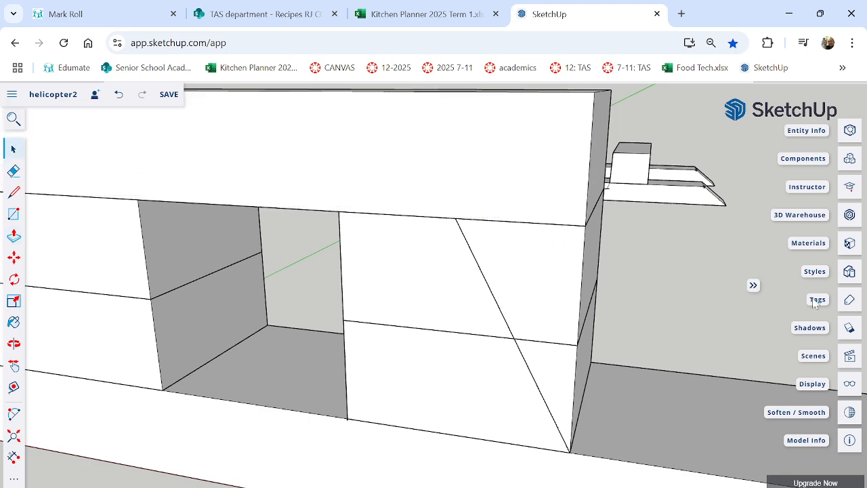
{"action": "scroll", "coordinate": [725, 297], "scroll_direction": "down", "scroll_amount": 5}
{"action": "middle_click_drag", "start_coordinate": [654, 271], "coordinate": [606, 267]}
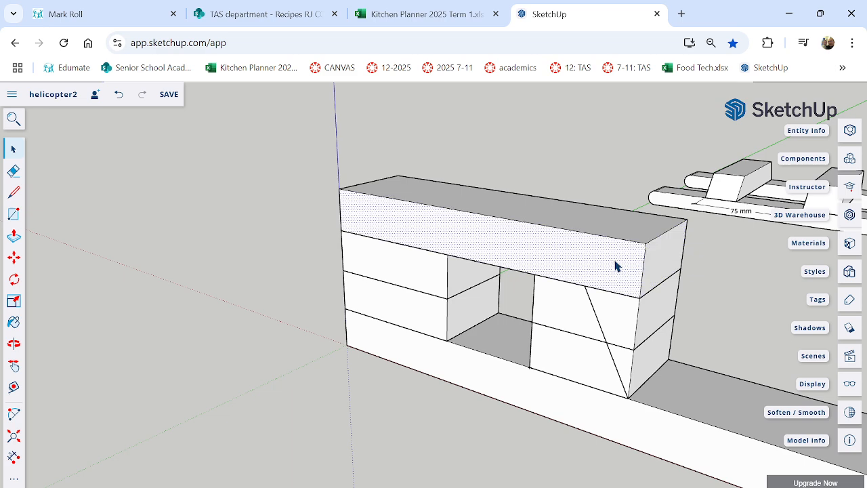
{"action": "scroll", "coordinate": [673, 273], "scroll_direction": "up", "scroll_amount": 2}
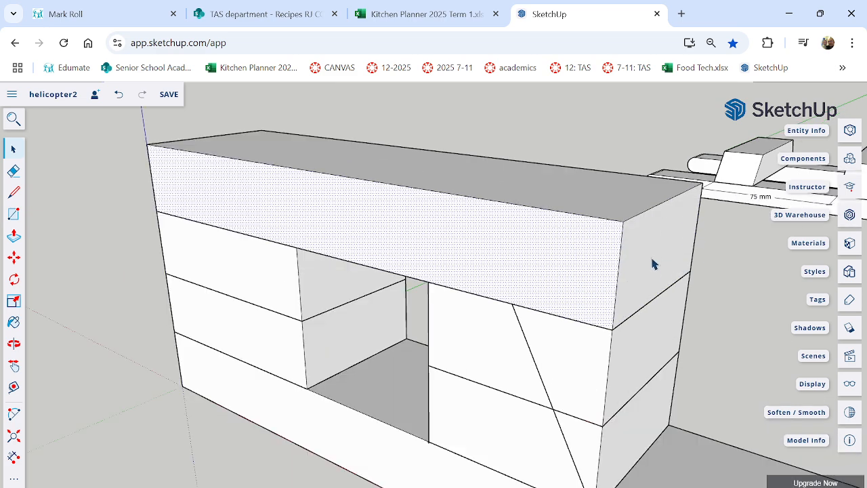
{"action": "left_click", "coordinate": [577, 263]}
{"action": "triple_click", "coordinate": [610, 200]}
{"action": "right_click", "coordinate": [610, 200]}
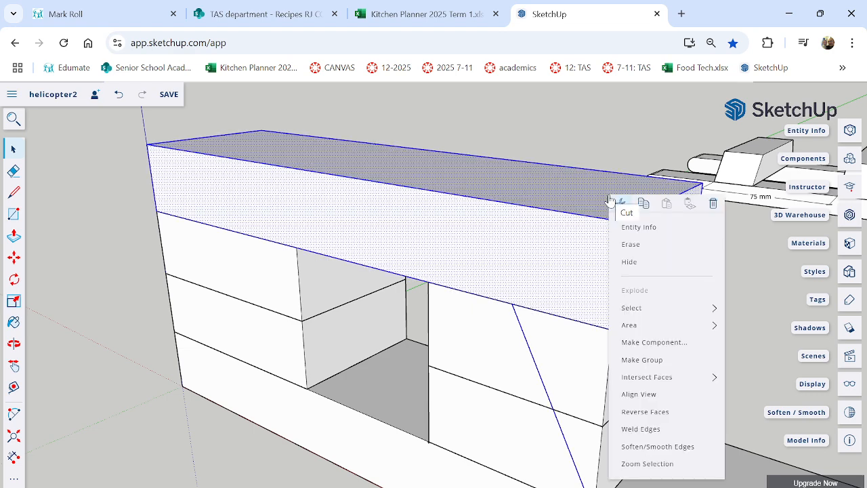
{"action": "left_click", "coordinate": [691, 304]}
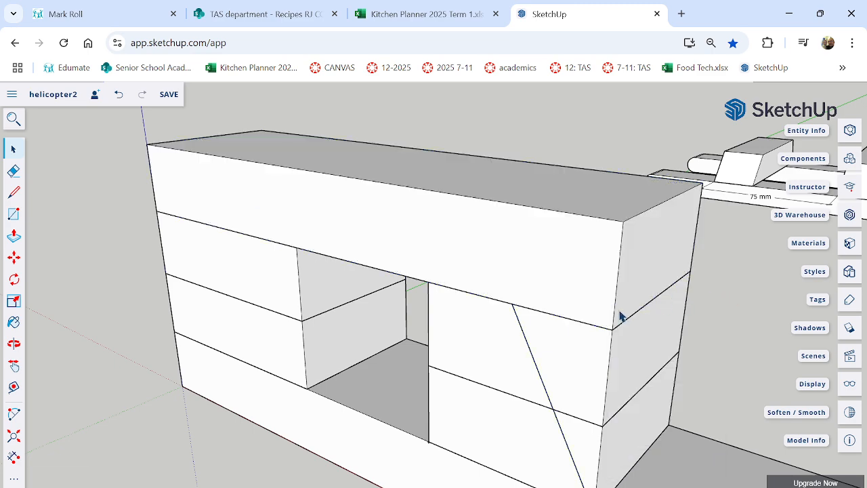
Select only the roof slab's geometry without the diagonal line, make it a group, and clear the selection.
{"action": "scroll", "coordinate": [620, 315], "scroll_direction": "down", "scroll_amount": 5}
{"action": "middle_click_drag", "start_coordinate": [597, 287], "coordinate": [619, 327]}
{"action": "middle_click_drag", "start_coordinate": [486, 274], "coordinate": [593, 326]}
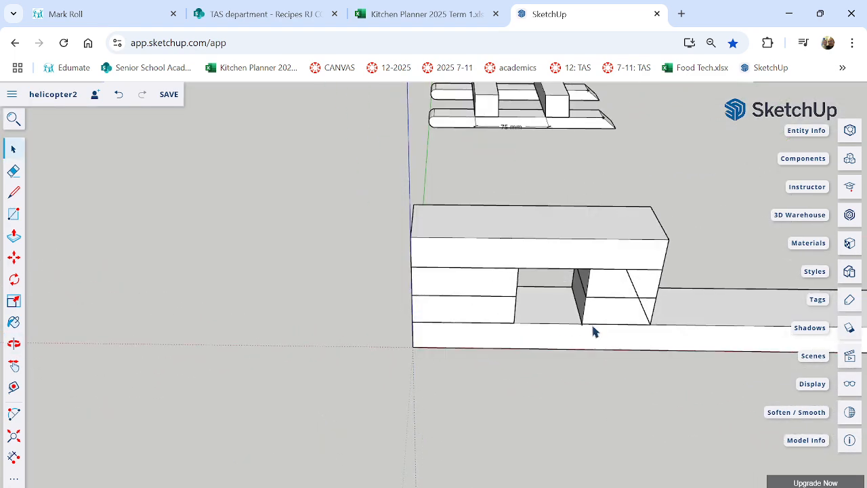
{"action": "left_click_drag", "start_coordinate": [383, 180], "coordinate": [685, 285]}
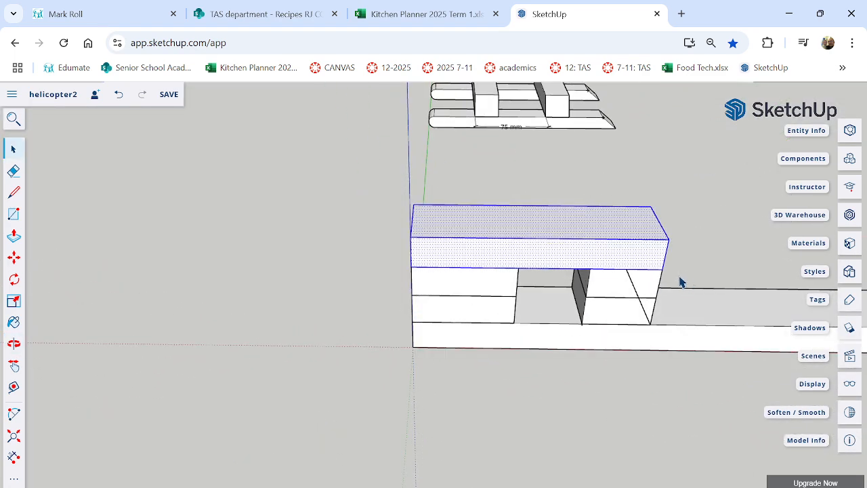
{"action": "right_click", "coordinate": [581, 253]}
{"action": "left_click", "coordinate": [651, 387]}
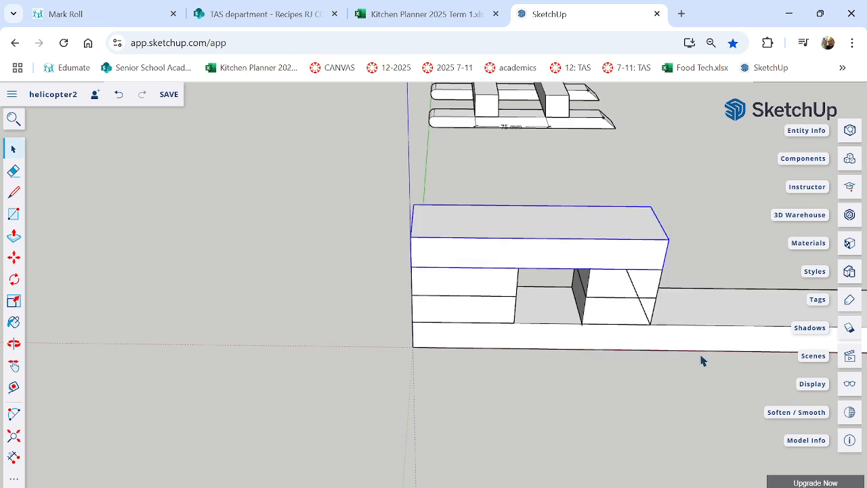
{"action": "middle_click_drag", "start_coordinate": [700, 360], "coordinate": [575, 307]}
{"action": "left_click", "coordinate": [706, 306]}
{"action": "scroll", "coordinate": [698, 298], "scroll_direction": "up", "scroll_amount": 5}
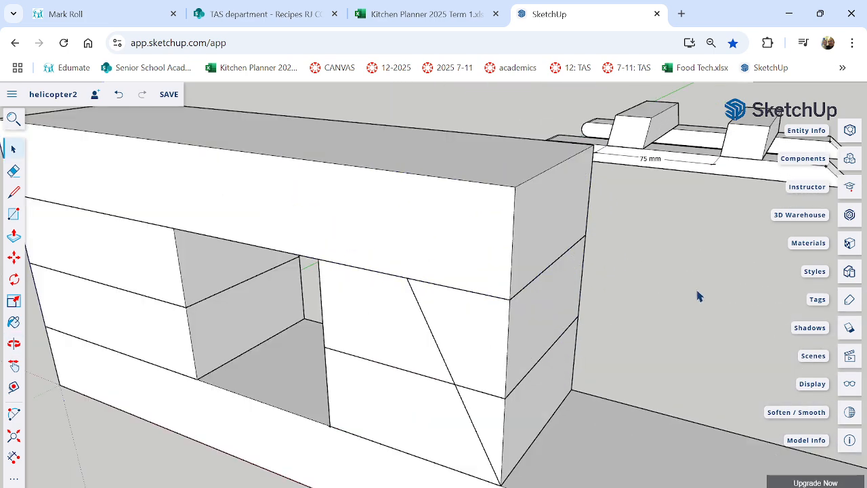
Explode the group of the upper tail-side block carrying the diagonal line.
{"action": "left_click", "coordinate": [474, 333]}
{"action": "middle_click_drag", "start_coordinate": [454, 368], "coordinate": [468, 346]}
{"action": "scroll", "coordinate": [469, 345], "scroll_direction": "up", "scroll_amount": 2}
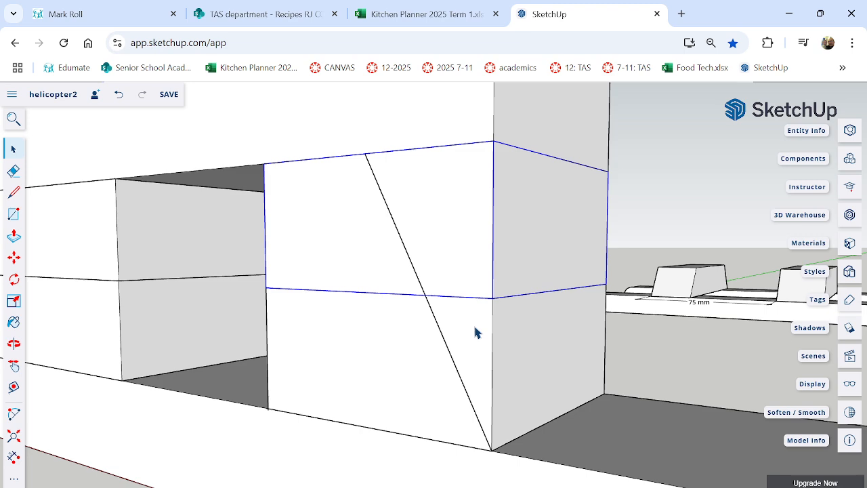
{"action": "right_click", "coordinate": [467, 256]}
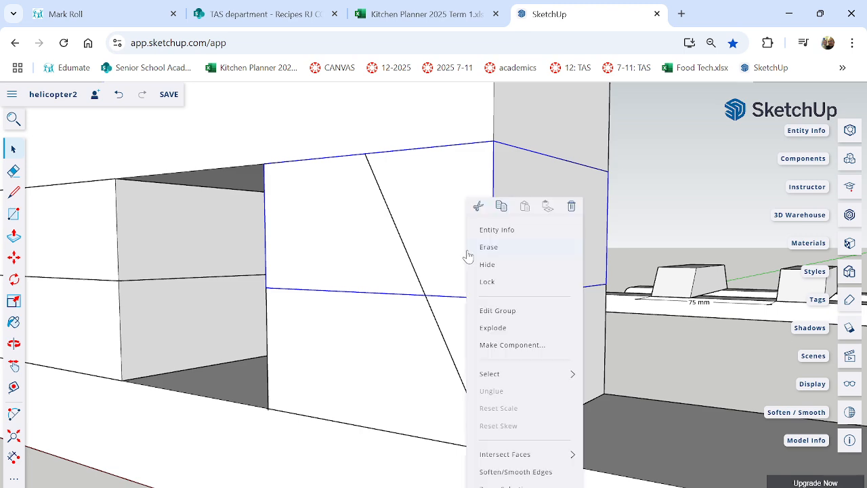
{"action": "left_click", "coordinate": [494, 328]}
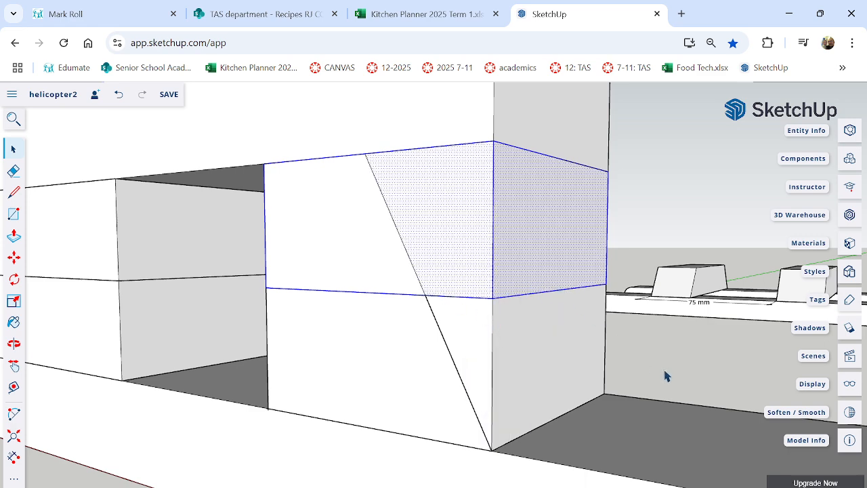
Check whether the diagonal line splits the upper tail-side block's front face into two separately selectable faces.
{"action": "left_click", "coordinate": [466, 259]}
{"action": "left_click", "coordinate": [366, 252]}
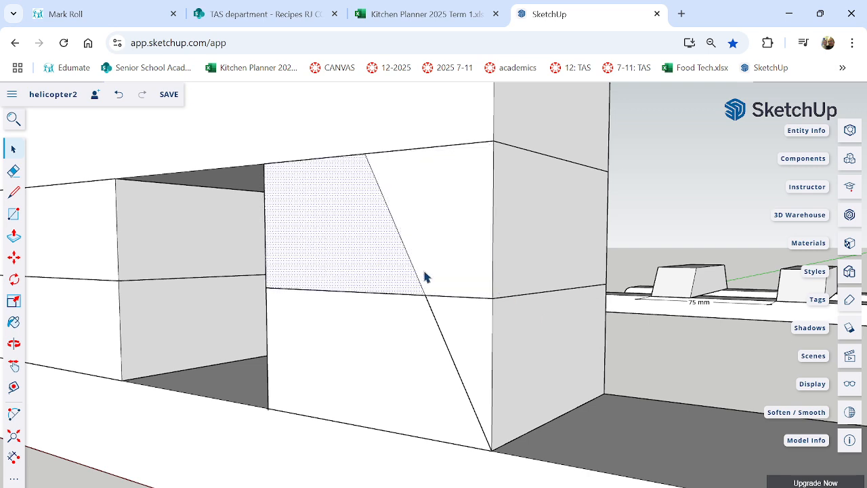
{"action": "left_click", "coordinate": [444, 323]}
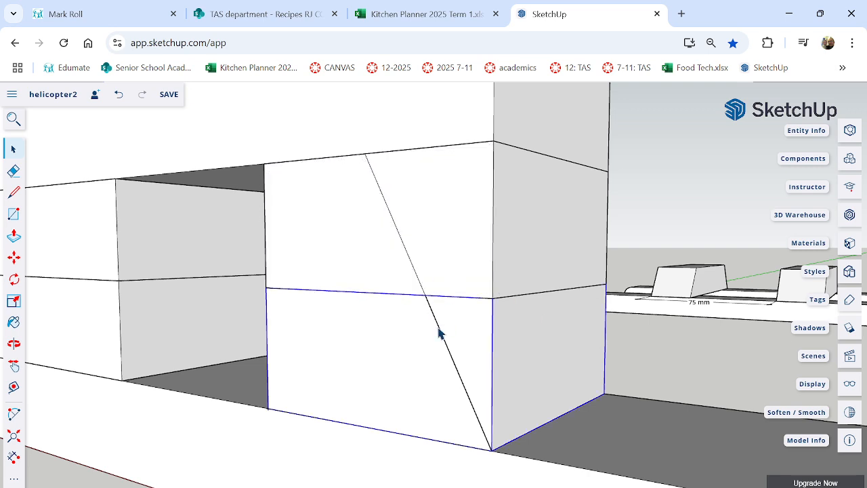
{"action": "left_click", "coordinate": [442, 330]}
{"action": "left_click", "coordinate": [461, 273]}
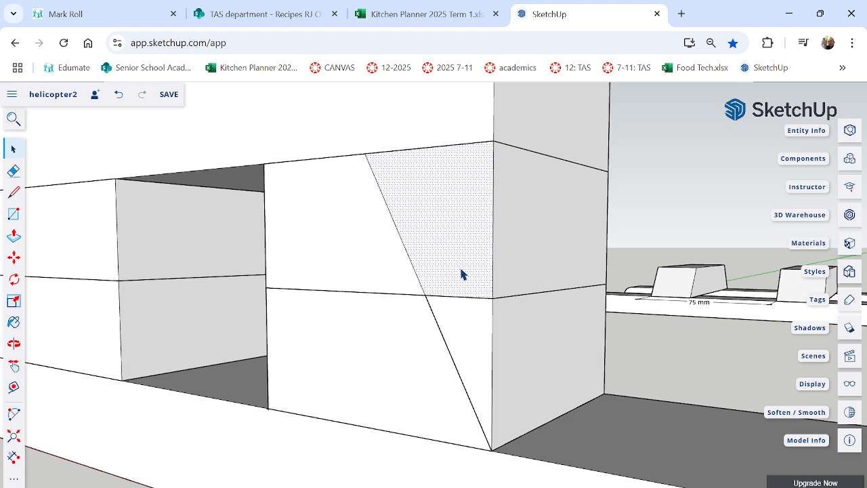
{"action": "left_click", "coordinate": [381, 248]}
{"action": "left_click", "coordinate": [412, 235]}
{"action": "left_click", "coordinate": [375, 234]}
{"action": "left_click", "coordinate": [454, 233]}
{"action": "left_click", "coordinate": [381, 234]}
{"action": "left_click", "coordinate": [459, 233]}
Push the face on the tail side of the diagonal through the upper block's full depth to cut off its corner.
{"action": "left_click", "coordinate": [14, 235]}
{"action": "left_click", "coordinate": [413, 229]}
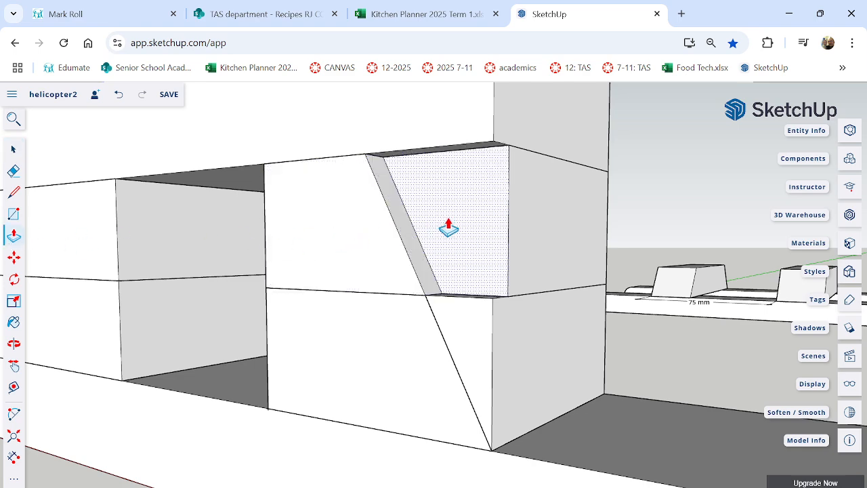
{"action": "left_click", "coordinate": [568, 226]}
{"action": "middle_click_drag", "start_coordinate": [418, 257], "coordinate": [439, 285]}
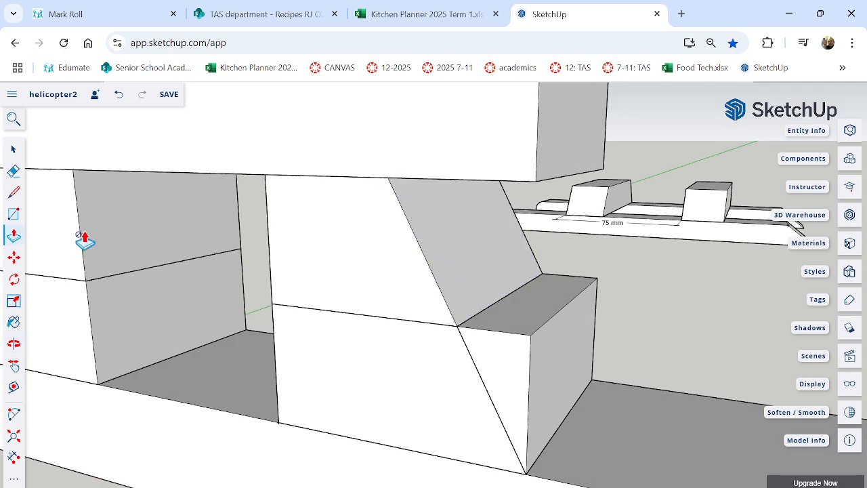
Select the sloped upper block's geometry without the lower part of the diagonal line, make it a group, and clear the selection.
{"action": "left_click", "coordinate": [13, 149]}
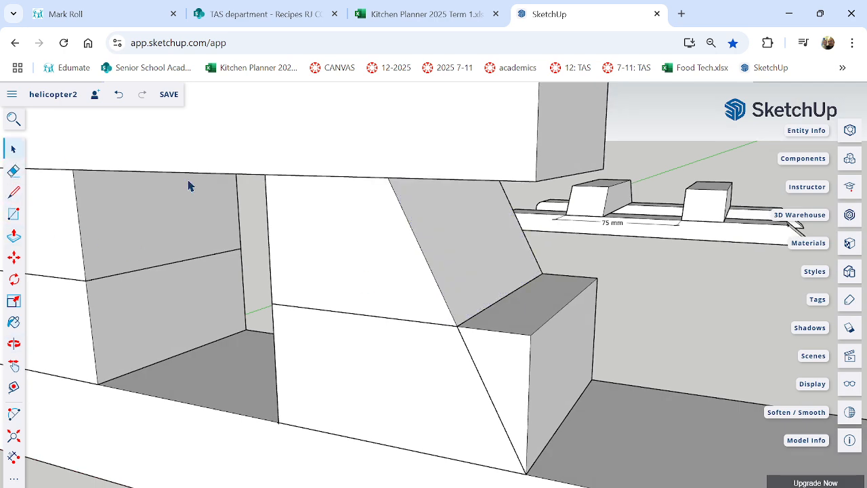
{"action": "left_click", "coordinate": [461, 246]}
{"action": "triple_click", "coordinate": [454, 247]}
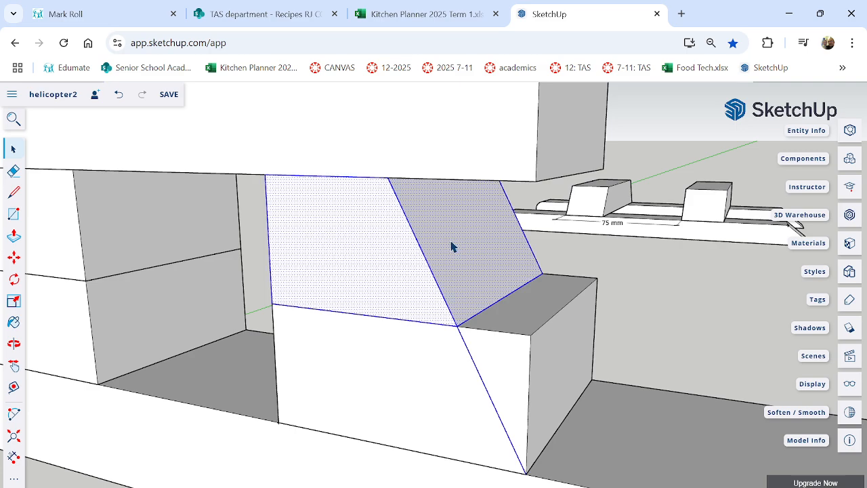
{"action": "left_click", "coordinate": [458, 246]}
{"action": "middle_click_drag", "start_coordinate": [515, 286], "coordinate": [620, 291]}
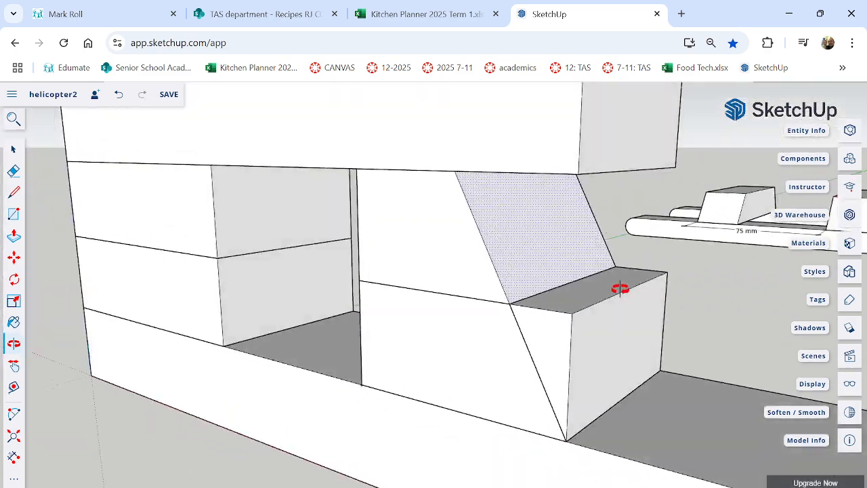
{"action": "triple_click", "coordinate": [458, 252]}
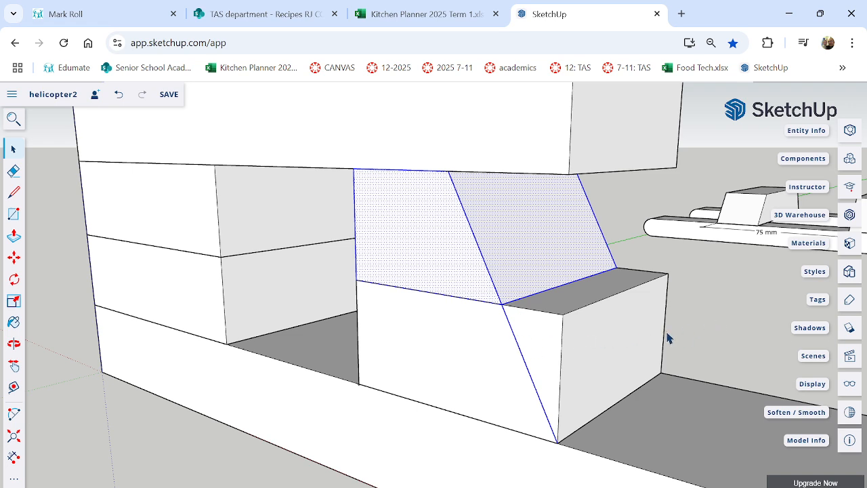
{"action": "middle_click_drag", "start_coordinate": [668, 337], "coordinate": [658, 283]}
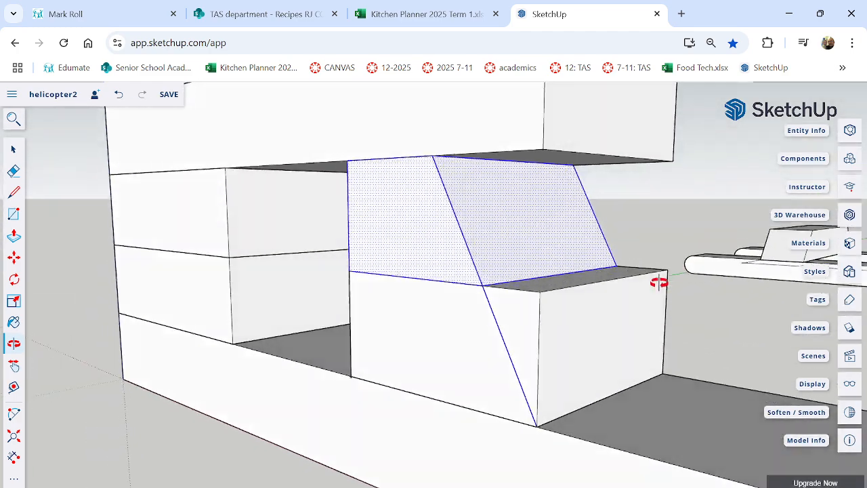
{"action": "left_click", "coordinate": [656, 229]}
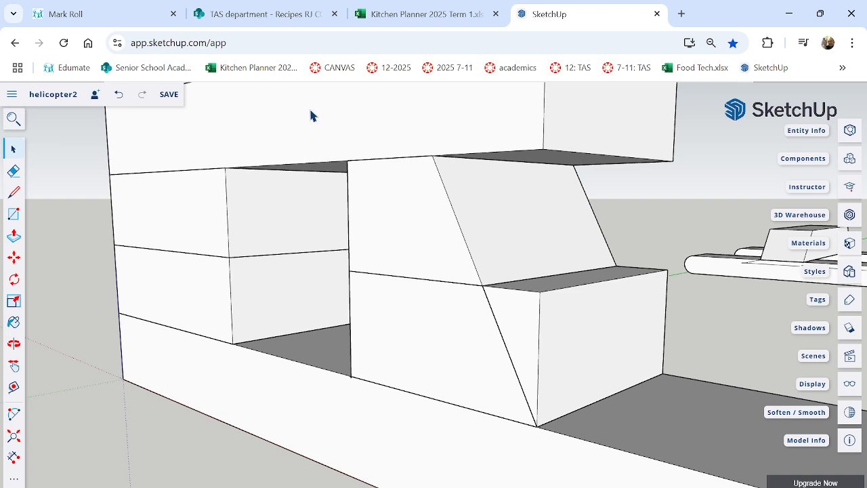
{"action": "left_click_drag", "start_coordinate": [311, 110], "coordinate": [632, 298]}
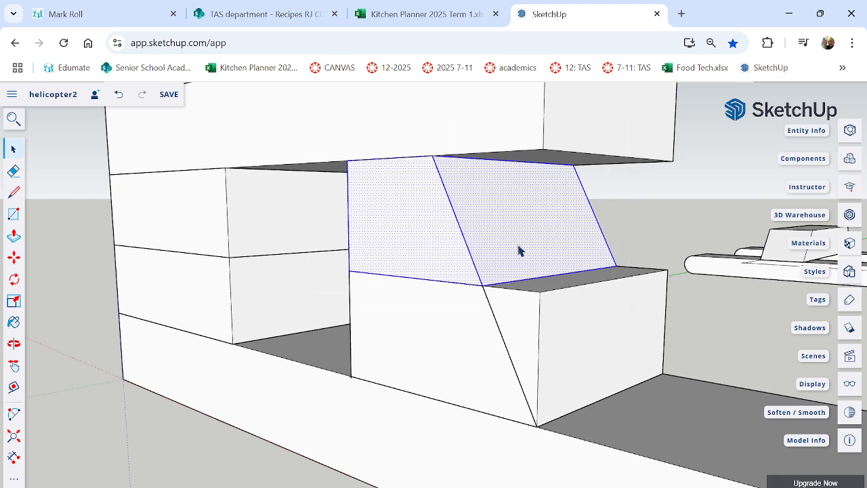
{"action": "right_click", "coordinate": [493, 201]}
{"action": "left_click", "coordinate": [515, 360]}
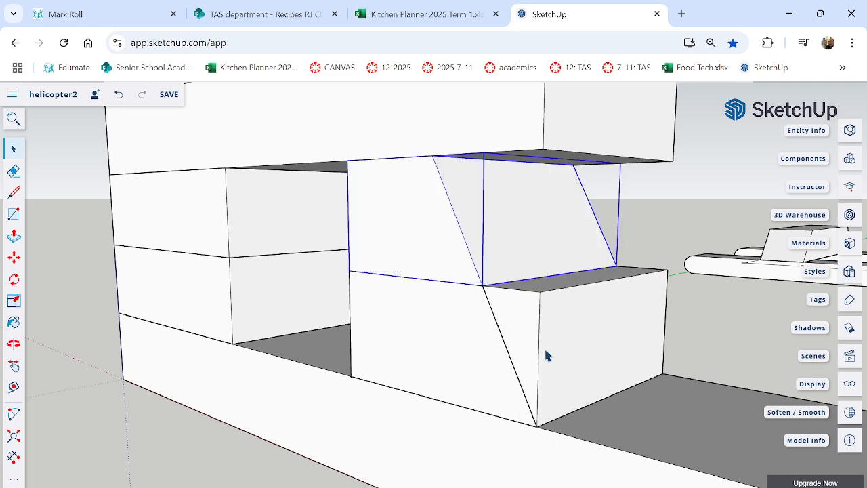
{"action": "left_click", "coordinate": [671, 337]}
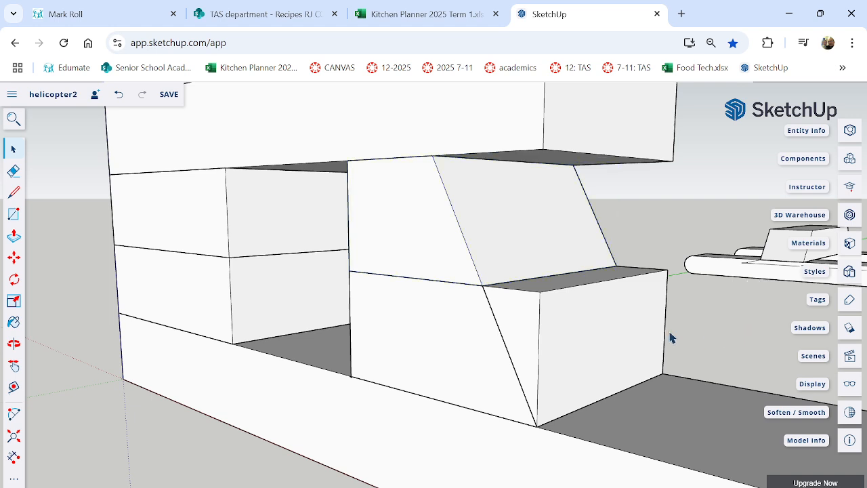
Try moving the grouped sloped upper block out of the stack, and undo the move.
{"action": "left_click", "coordinate": [421, 230]}
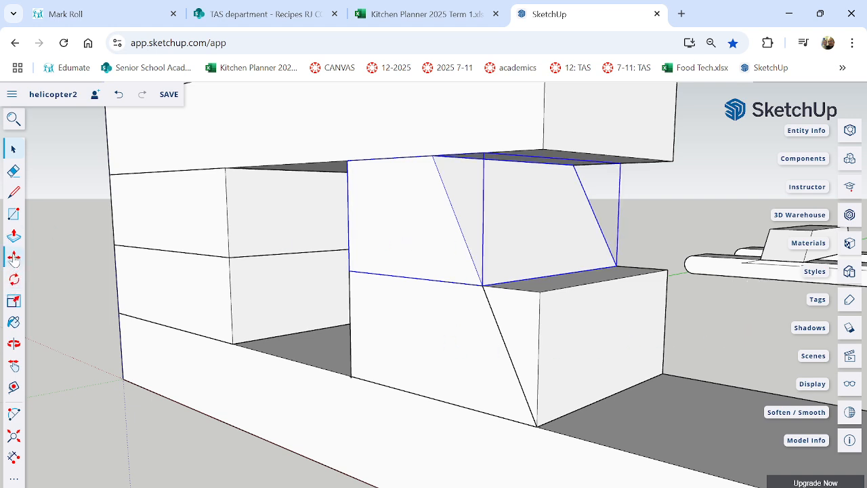
{"action": "left_click", "coordinate": [14, 257]}
{"action": "left_click", "coordinate": [480, 252]}
{"action": "left_click", "coordinate": [86, 285]}
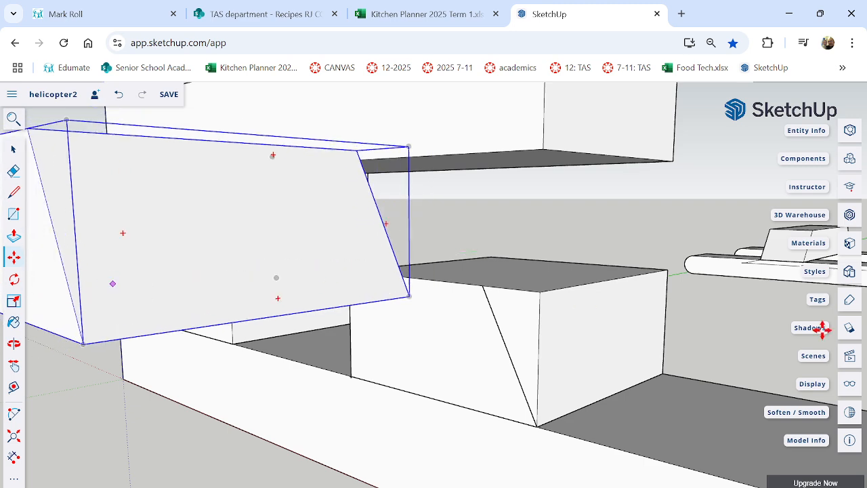
{"action": "key", "text": "ctrl+z"}
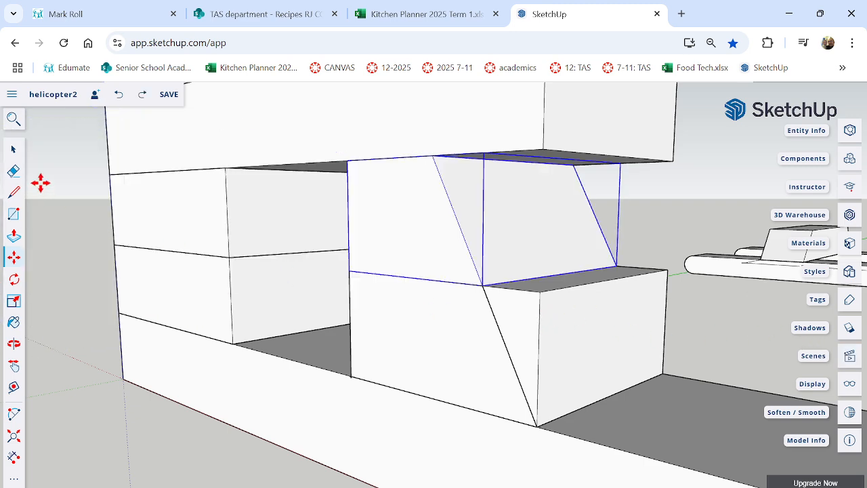
Explode the group of the lower tail-side block beneath the sloped block.
{"action": "left_click", "coordinate": [14, 149]}
{"action": "left_click", "coordinate": [545, 318]}
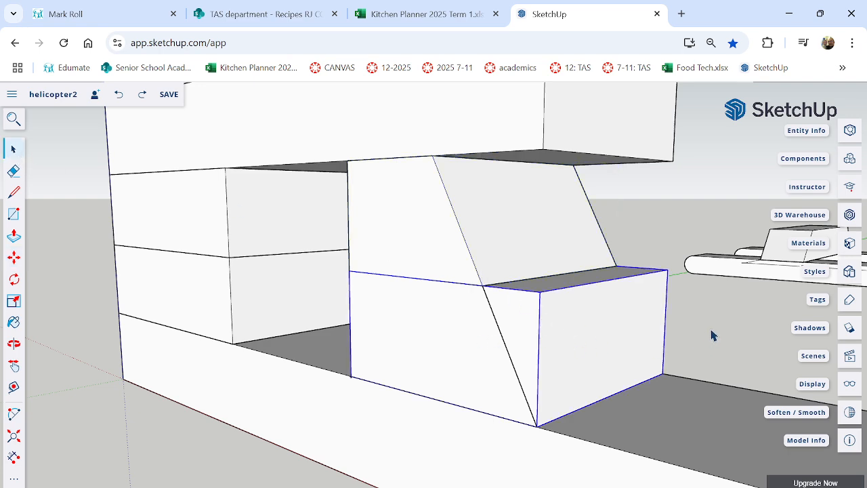
{"action": "mouse_move", "coordinate": [712, 334]}
{"action": "middle_mouse_down"}
{"action": "mouse_move", "coordinate": [732, 319]}
{"action": "mouse_move", "coordinate": [700, 340]}
{"action": "middle_mouse_up"}
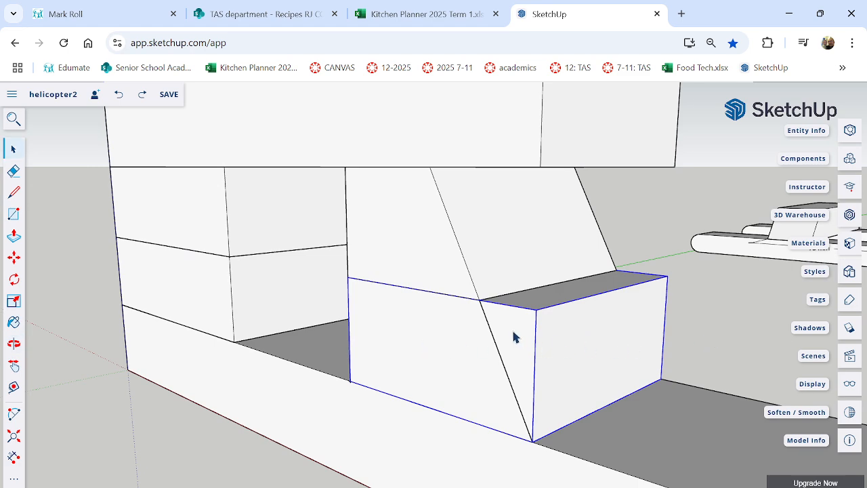
{"action": "right_click", "coordinate": [573, 339]}
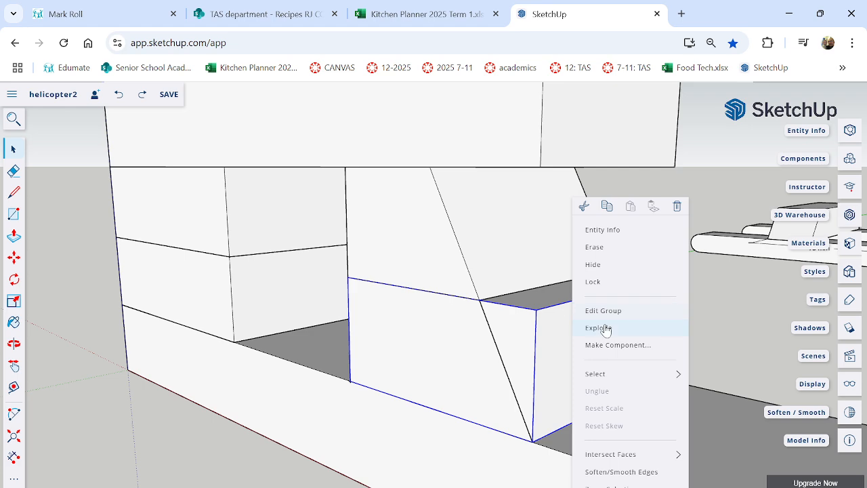
{"action": "left_click", "coordinate": [603, 328]}
Check whether the diagonal line divides the lower tail-side block's front face, and clear the selection.
{"action": "left_click", "coordinate": [495, 343]}
{"action": "left_click", "coordinate": [497, 342]}
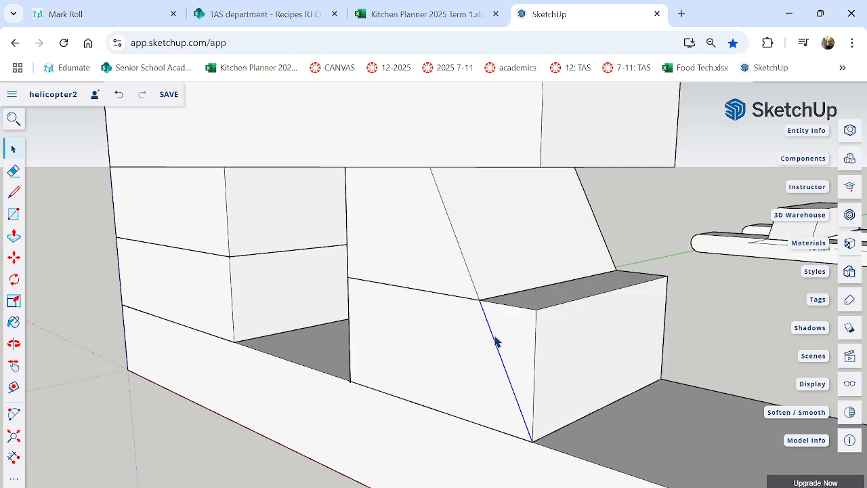
{"action": "left_click", "coordinate": [510, 342]}
{"action": "left_click", "coordinate": [480, 344]}
{"action": "left_click", "coordinate": [595, 338]}
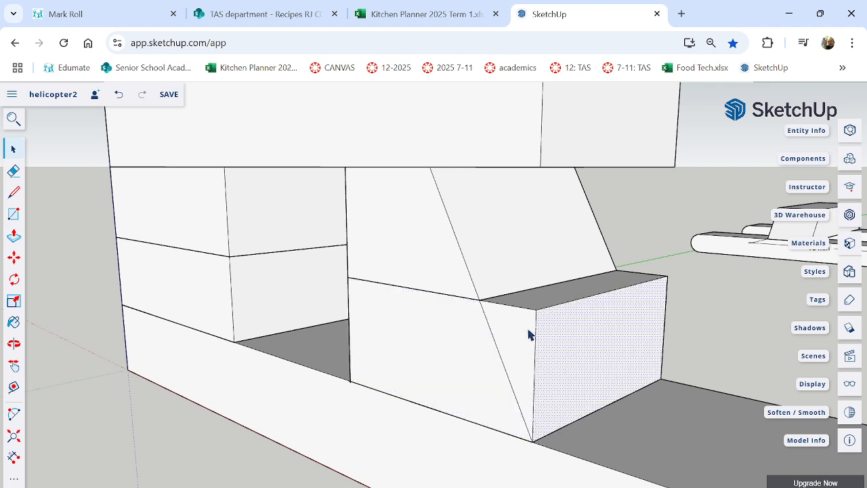
{"action": "left_click", "coordinate": [510, 334]}
{"action": "left_click", "coordinate": [466, 345]}
{"action": "left_click", "coordinate": [583, 343]}
{"action": "left_click", "coordinate": [513, 345]}
{"action": "left_click", "coordinate": [612, 326]}
{"action": "left_click", "coordinate": [466, 343]}
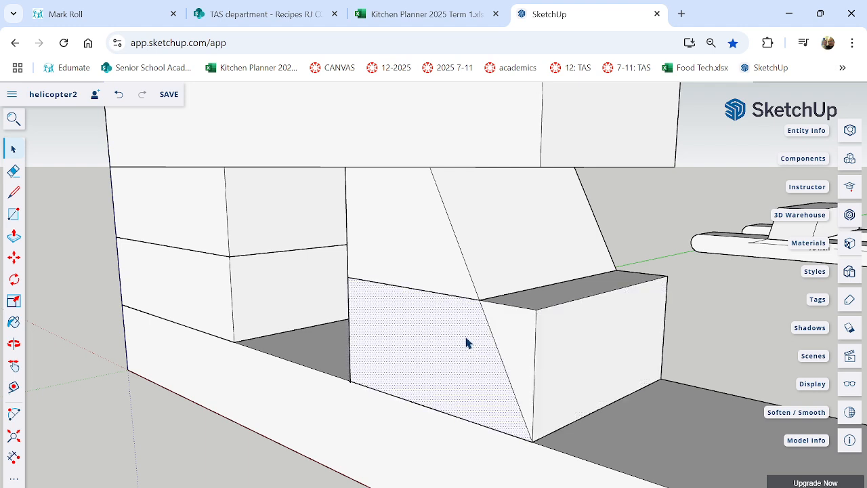
{"action": "left_click", "coordinate": [527, 341]}
{"action": "left_click", "coordinate": [566, 337]}
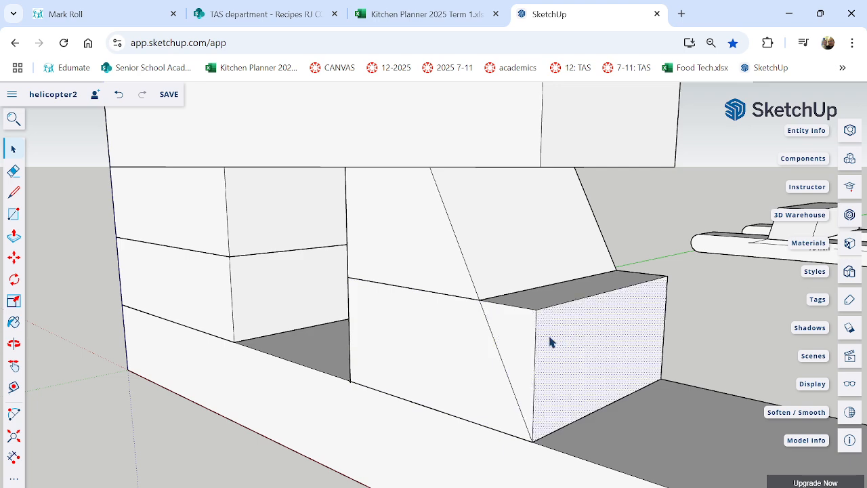
{"action": "left_click", "coordinate": [444, 341]}
{"action": "left_click", "coordinate": [707, 335]}
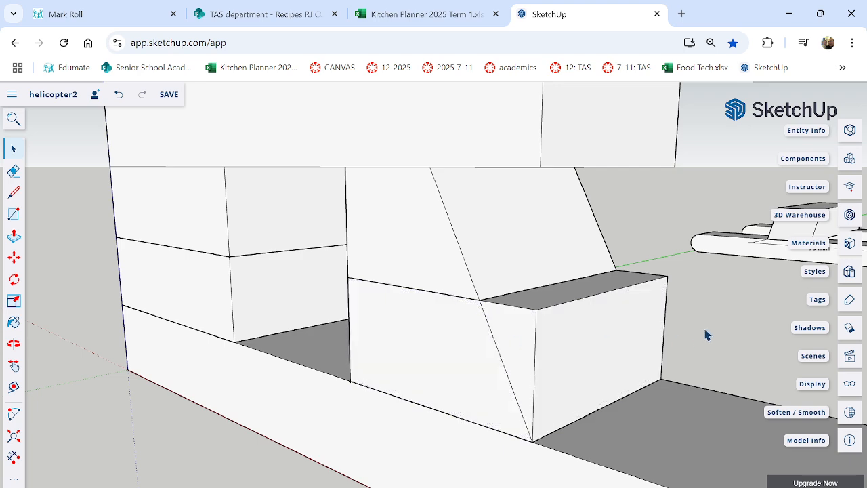
Push the triangular face beside the diagonal through the lower block's full depth to continue the slope.
{"action": "left_click", "coordinate": [13, 236]}
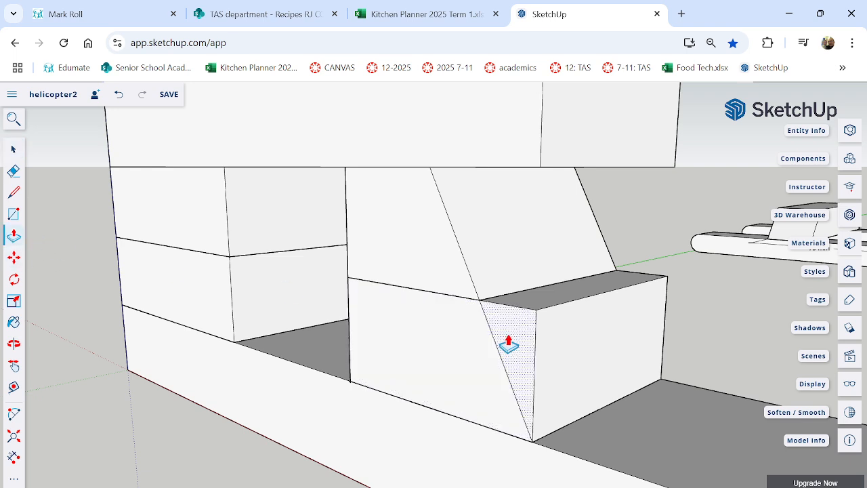
{"action": "left_click", "coordinate": [540, 336]}
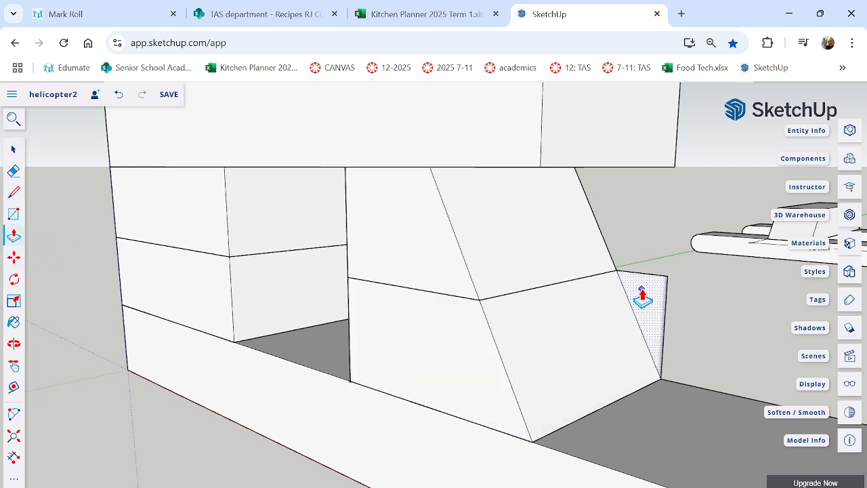
{"action": "left_click", "coordinate": [641, 296]}
Group all faces and edges of the sloped lower tail-side block, and check that both sloped blocks select as separate groups.
{"action": "left_click", "coordinate": [13, 148]}
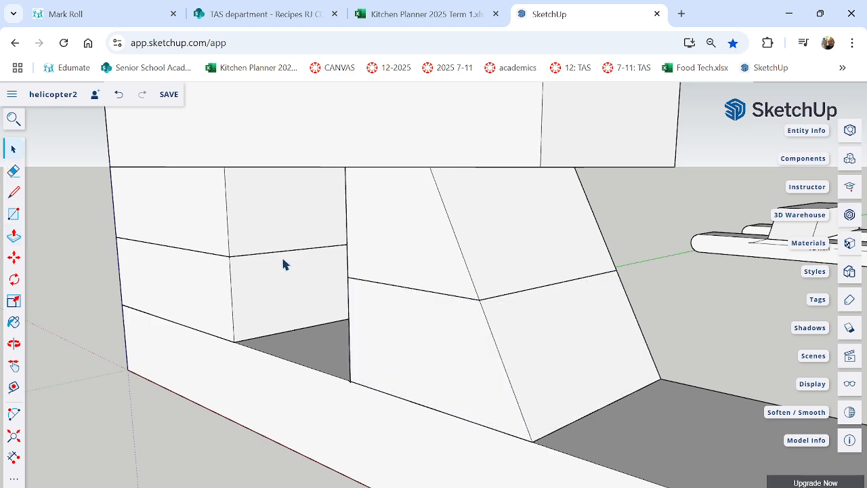
{"action": "middle_click_drag", "start_coordinate": [675, 320], "coordinate": [605, 327]}
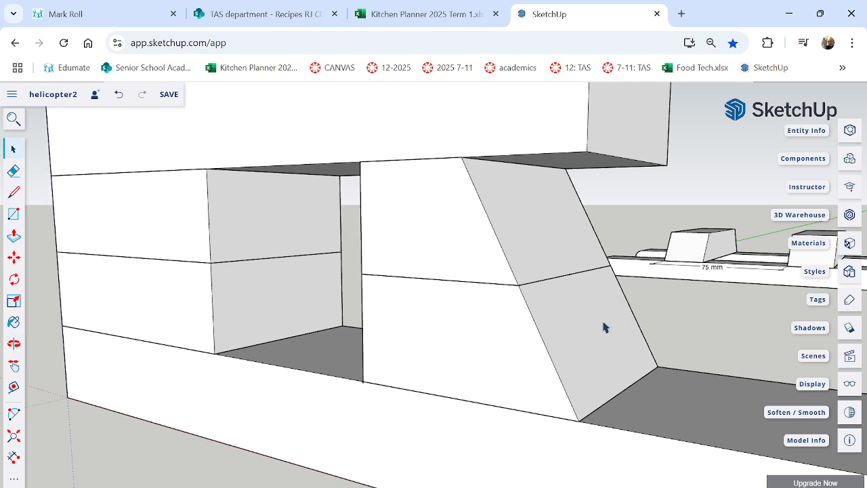
{"action": "double_click", "coordinate": [579, 336]}
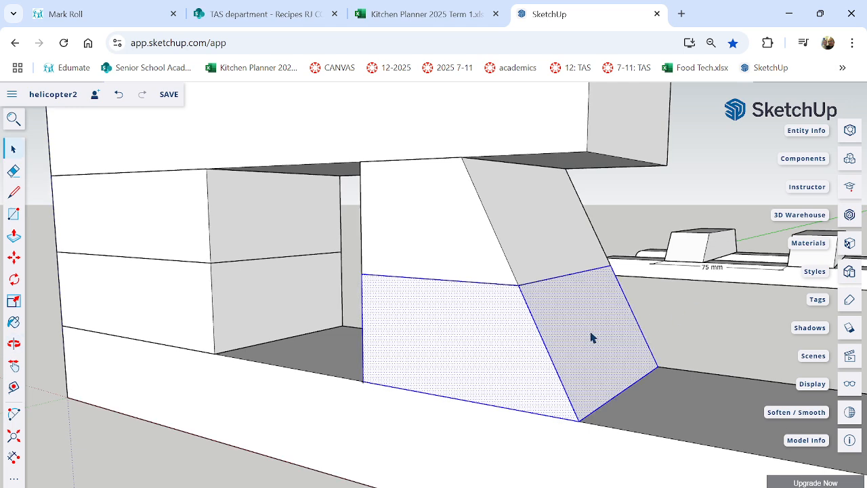
{"action": "left_click", "coordinate": [635, 322]}
{"action": "middle_click_drag", "start_coordinate": [668, 319], "coordinate": [644, 331]}
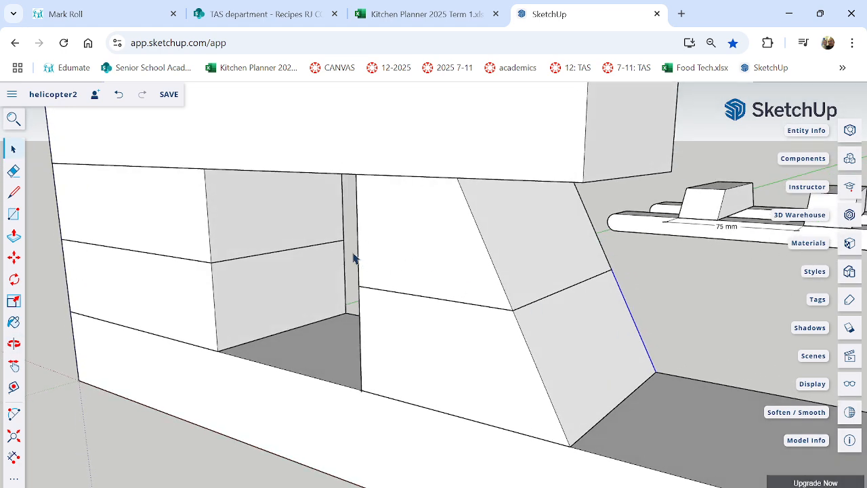
{"action": "left_click_drag", "start_coordinate": [347, 243], "coordinate": [678, 473]}
{"action": "triple_click", "coordinate": [567, 342]}
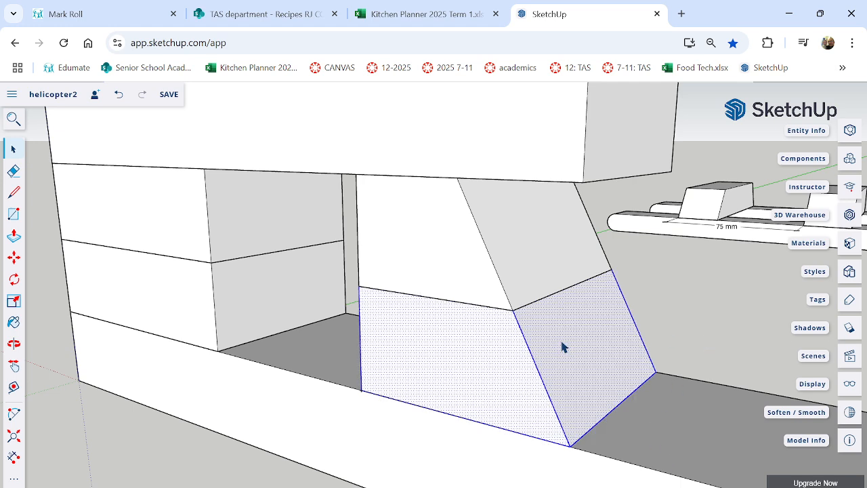
{"action": "right_click", "coordinate": [562, 347]}
{"action": "left_click", "coordinate": [610, 383]}
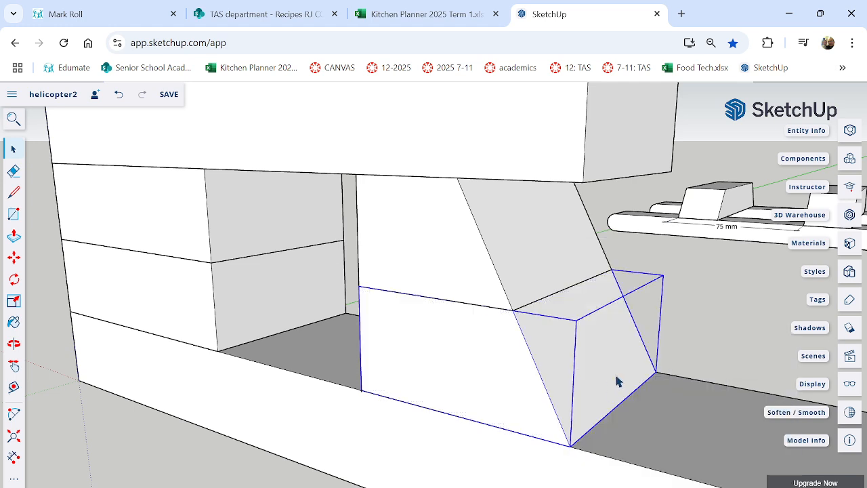
{"action": "left_click", "coordinate": [706, 316]}
{"action": "left_click", "coordinate": [523, 255]}
{"action": "left_click", "coordinate": [576, 353]}
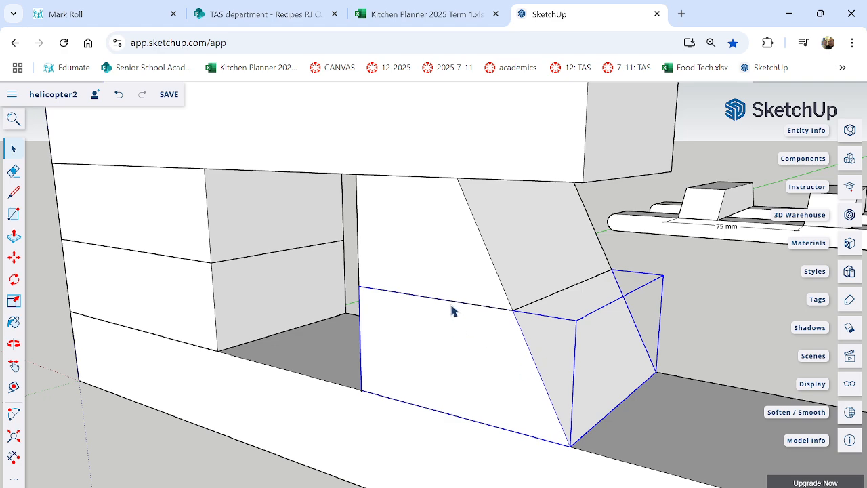
Open the top block's group and push its tail-end face back to meet the upper edge of the slope, then leave the group.
{"action": "left_click", "coordinate": [463, 157]}
{"action": "scroll", "coordinate": [547, 278], "scroll_direction": "down", "scroll_amount": 3}
{"action": "middle_click_drag", "start_coordinate": [466, 250], "coordinate": [480, 316]}
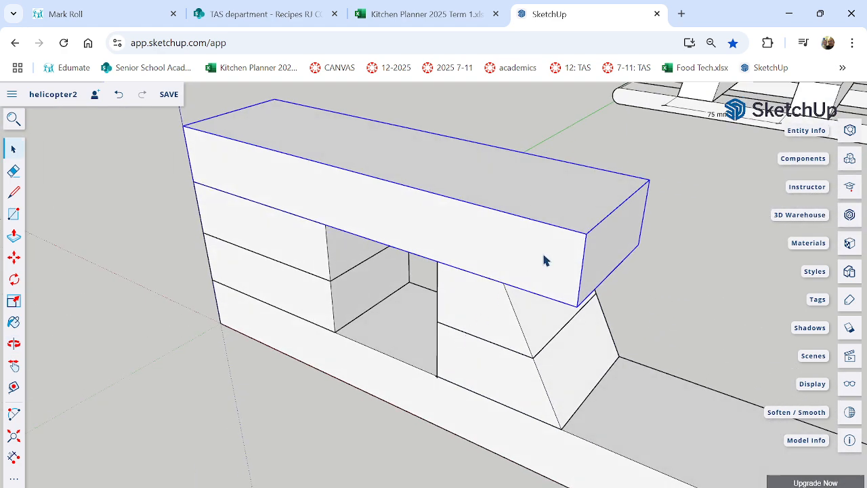
{"action": "scroll", "coordinate": [546, 260], "scroll_direction": "up", "scroll_amount": 2}
{"action": "scroll", "coordinate": [545, 260], "scroll_direction": "down", "scroll_amount": 3}
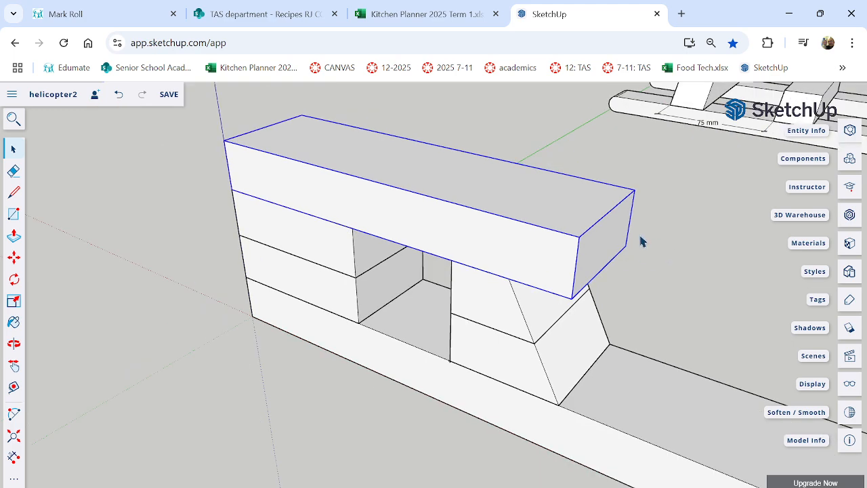
{"action": "middle_click_drag", "start_coordinate": [642, 242], "coordinate": [607, 232]}
{"action": "double_click", "coordinate": [587, 248]}
{"action": "scroll", "coordinate": [585, 247], "scroll_direction": "up", "scroll_amount": 4}
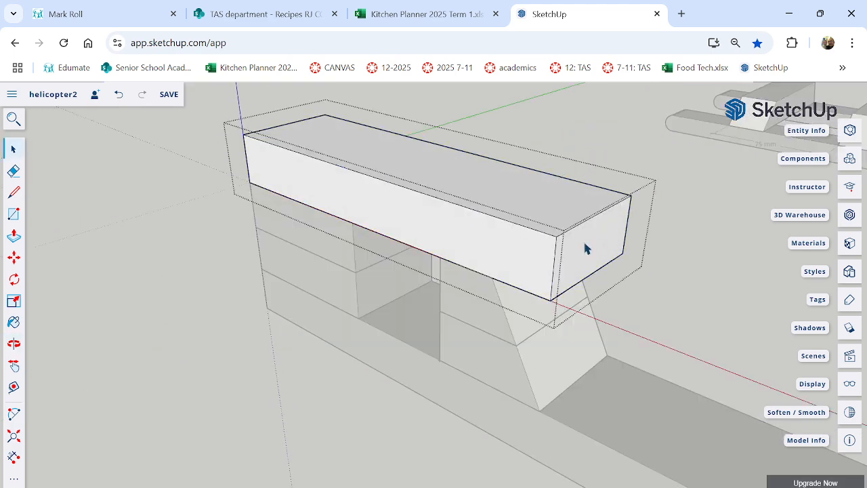
{"action": "left_click", "coordinate": [585, 246]}
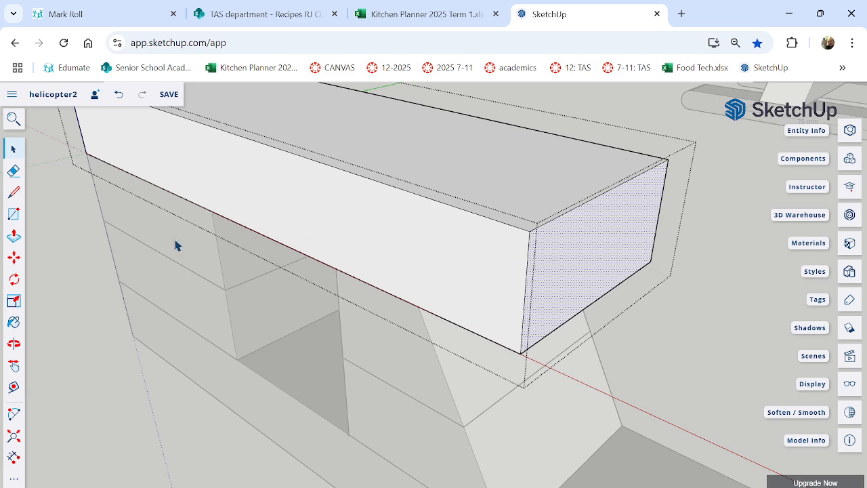
{"action": "left_click", "coordinate": [13, 237]}
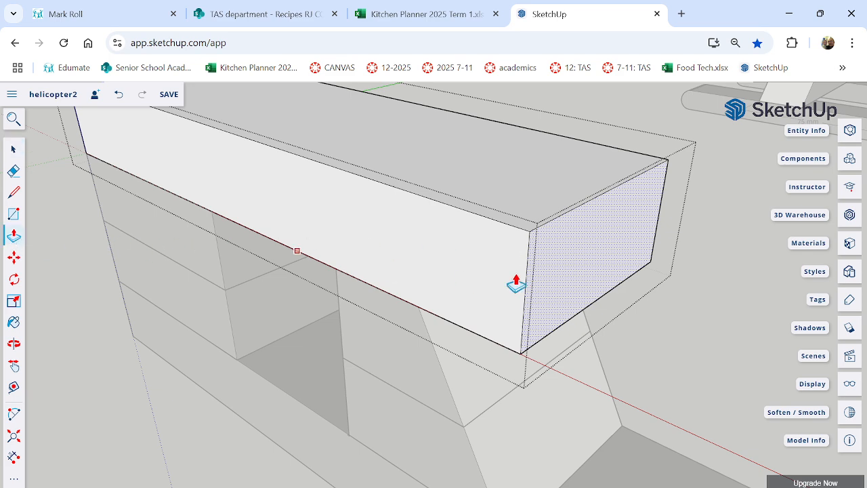
{"action": "mouse_move", "coordinate": [572, 271]}
{"action": "left_mouse_down"}
{"action": "mouse_move", "coordinate": [440, 261]}
{"action": "mouse_move", "coordinate": [458, 274]}
{"action": "left_mouse_up"}
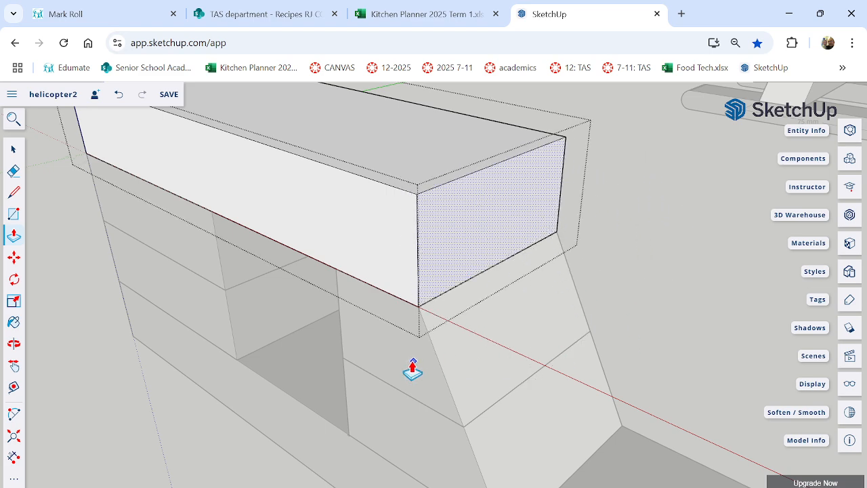
{"action": "middle_click_drag", "start_coordinate": [413, 368], "coordinate": [495, 345]}
{"action": "scroll", "coordinate": [540, 303], "scroll_direction": "down", "scroll_amount": 6}
{"action": "left_click", "coordinate": [11, 151]}
{"action": "left_click", "coordinate": [176, 224]}
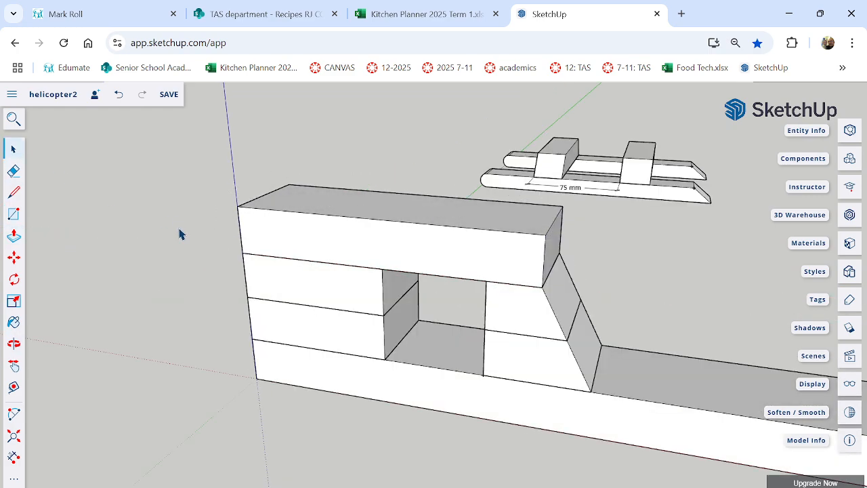
Draw a two-point arc tangent to the edge, from the front corner above the base block to the top block's upper front edge.
{"action": "middle_click_drag", "start_coordinate": [190, 269], "coordinate": [608, 343]}
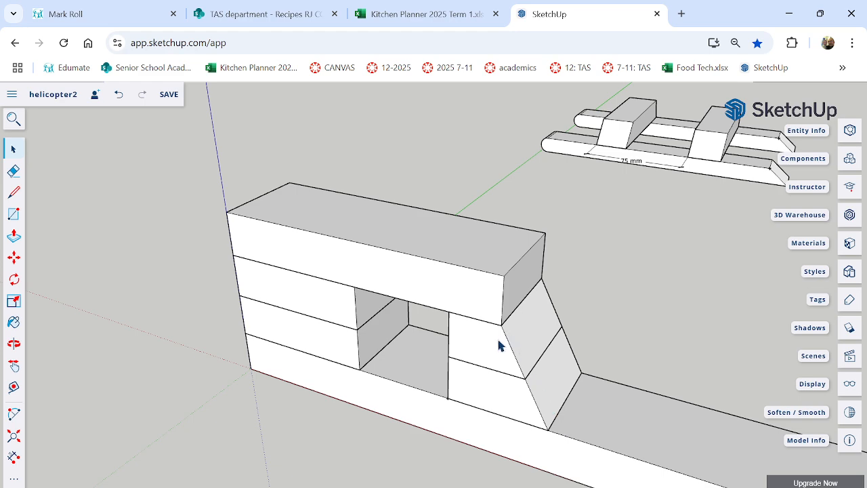
{"action": "middle_click_drag", "start_coordinate": [285, 357], "coordinate": [495, 341]}
{"action": "scroll", "coordinate": [238, 353], "scroll_direction": "up", "scroll_amount": 3}
{"action": "middle_click_drag", "start_coordinate": [529, 426], "coordinate": [445, 383]}
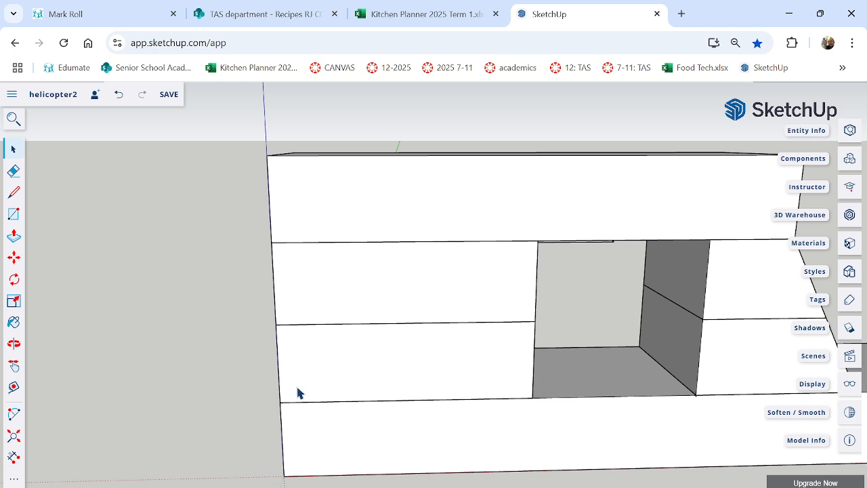
{"action": "left_click", "coordinate": [12, 414]}
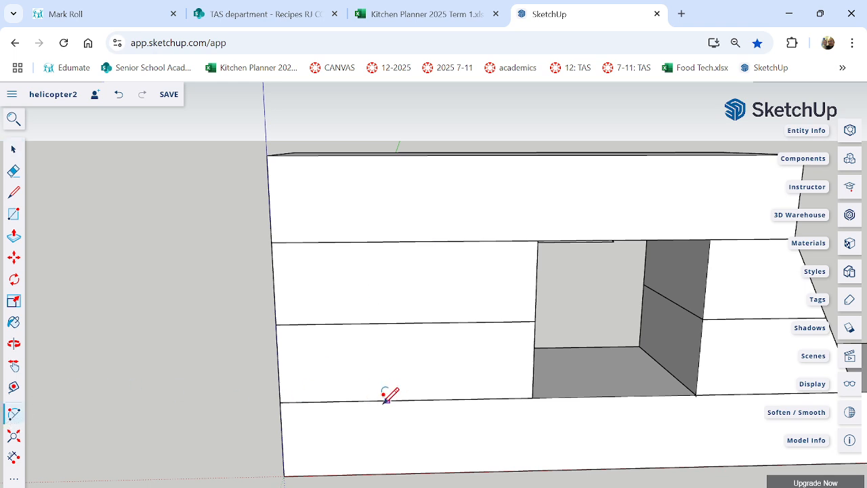
{"action": "left_click", "coordinate": [280, 402]}
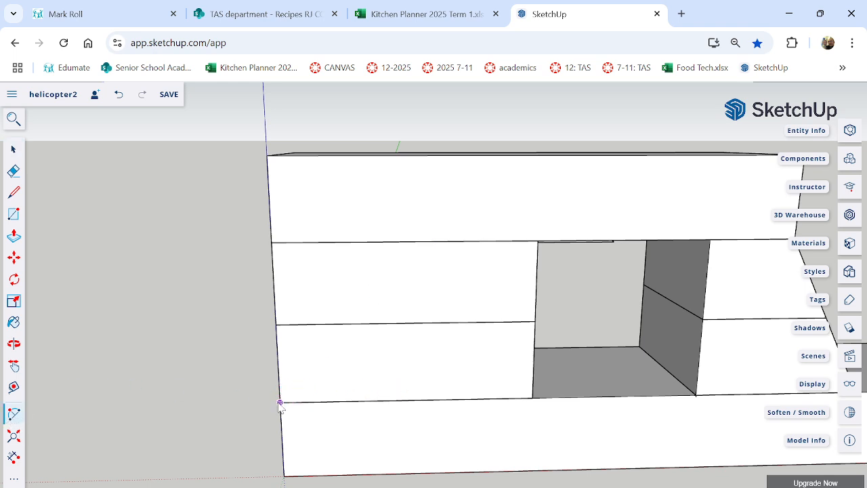
{"action": "left_click", "coordinate": [533, 154]}
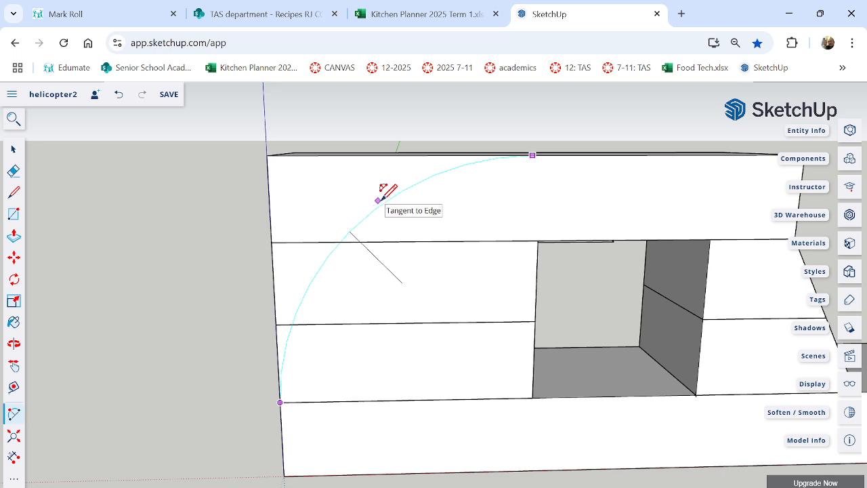
{"action": "left_click", "coordinate": [378, 200]}
{"action": "middle_click_drag", "start_coordinate": [370, 264], "coordinate": [507, 306]}
Check whether the arc divides the front faces of the grouped blocks by selecting areas on either side of it.
{"action": "left_click", "coordinate": [14, 149]}
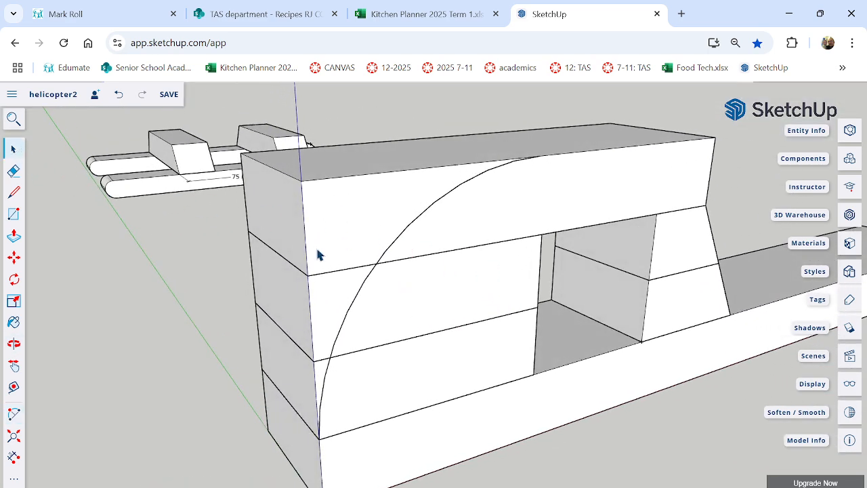
{"action": "left_click", "coordinate": [330, 293]}
{"action": "left_click", "coordinate": [391, 358]}
{"action": "left_click", "coordinate": [359, 230]}
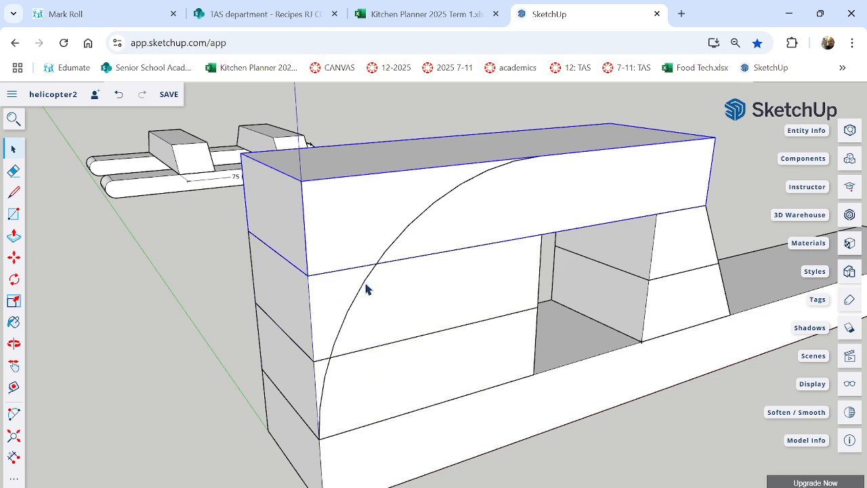
{"action": "scroll", "coordinate": [411, 250], "scroll_direction": "up", "scroll_amount": 2}
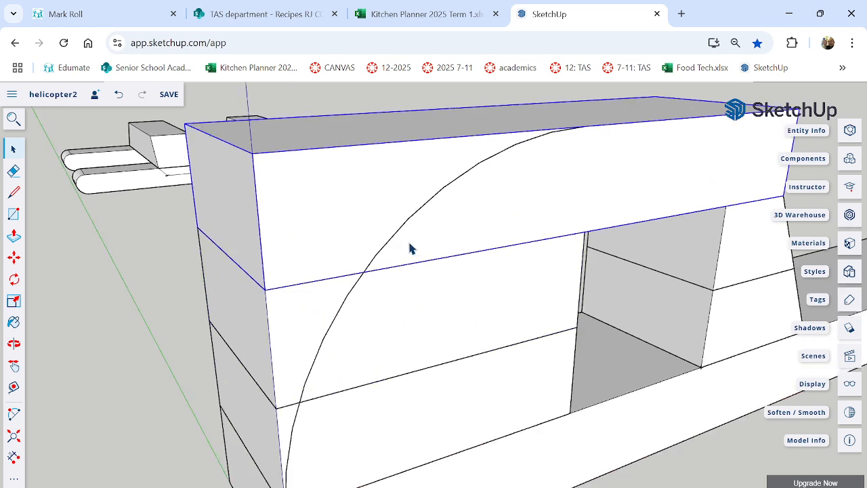
{"action": "double_click", "coordinate": [330, 216]}
{"action": "left_click", "coordinate": [146, 278]}
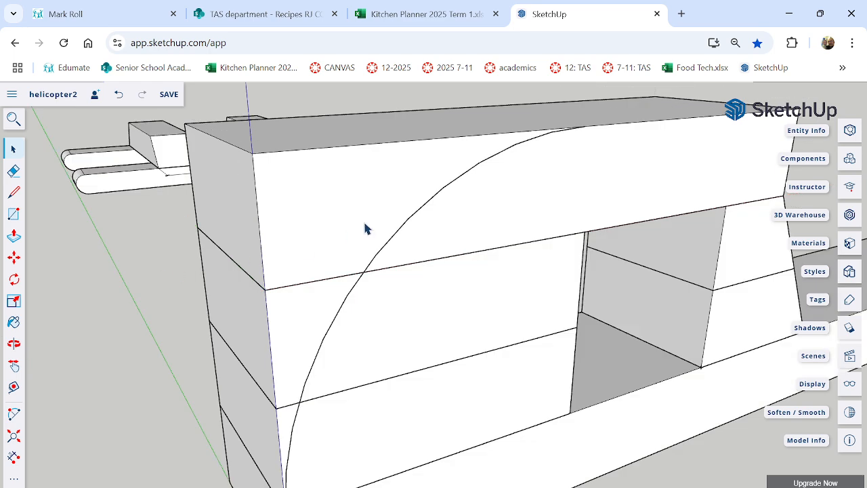
{"action": "left_click", "coordinate": [373, 225]}
{"action": "left_click", "coordinate": [413, 218]}
{"action": "left_click", "coordinate": [317, 232]}
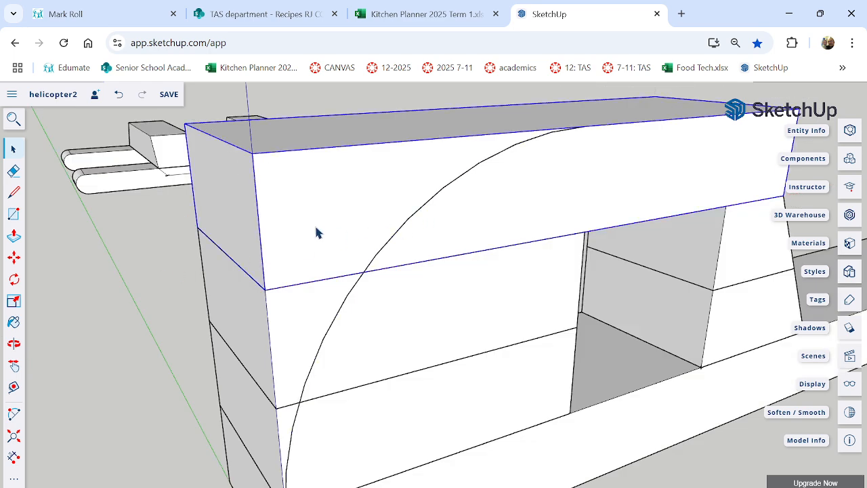
{"action": "left_click", "coordinate": [408, 227]}
Explode the group of the top block crossed by the arc, and clear the selection.
{"action": "left_click", "coordinate": [349, 224]}
{"action": "right_click", "coordinate": [349, 224]}
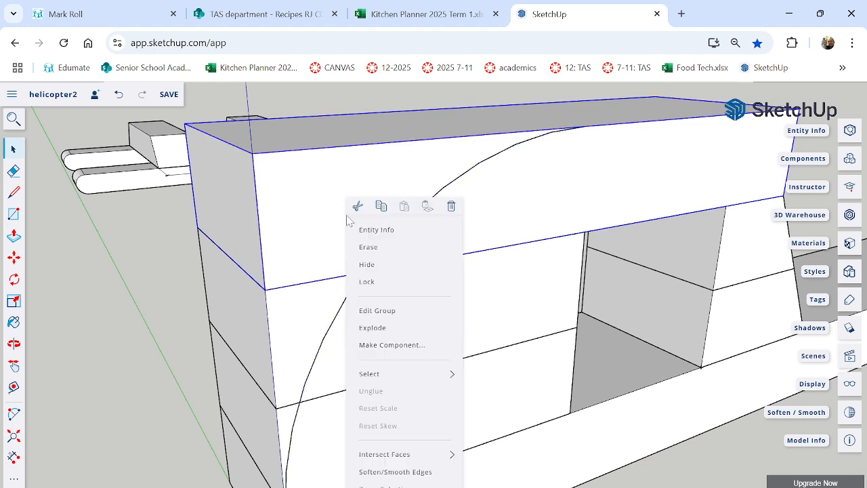
{"action": "left_click", "coordinate": [391, 328]}
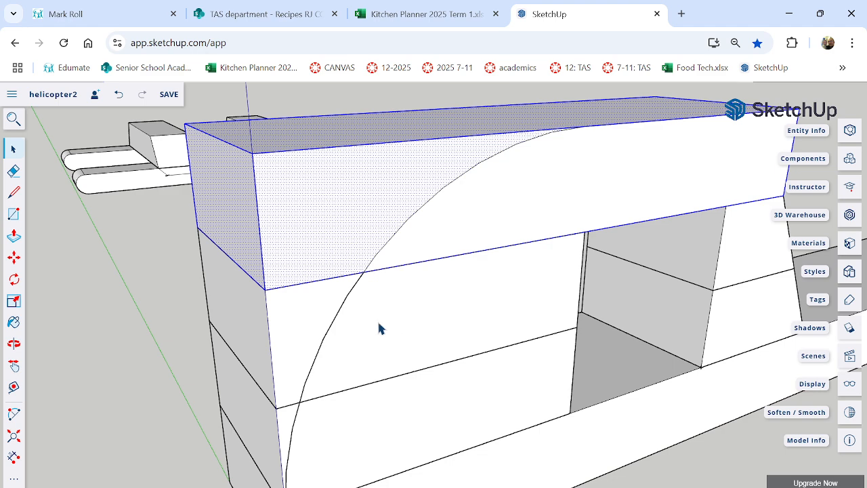
{"action": "left_click", "coordinate": [85, 282]}
Push the top block's face outside the arc through the full depth to leave a curved front.
{"action": "left_click", "coordinate": [13, 237]}
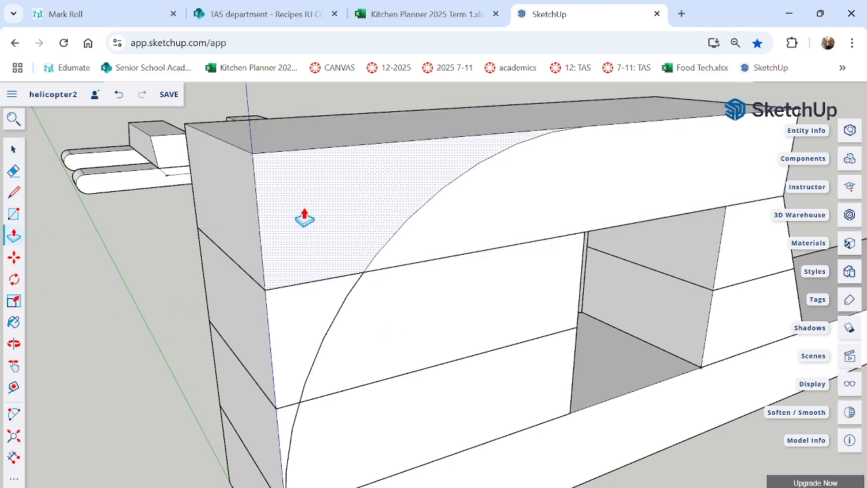
{"action": "left_click_drag", "start_coordinate": [305, 217], "coordinate": [201, 197]}
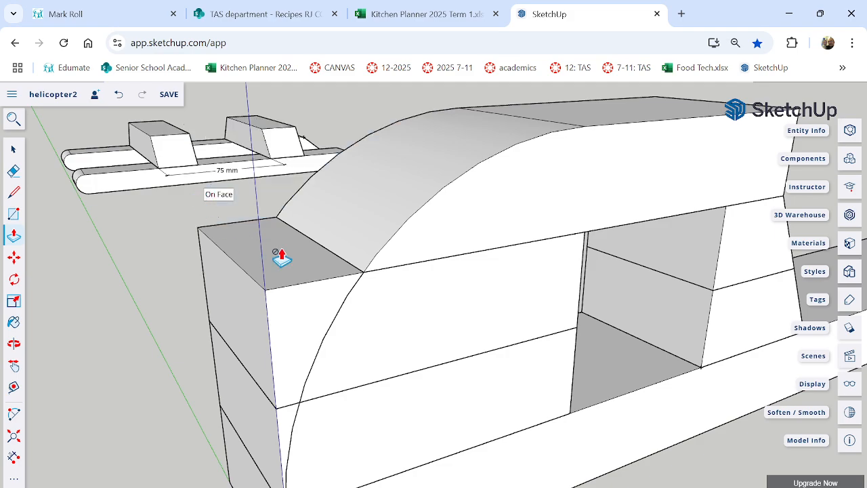
{"action": "middle_click_drag", "start_coordinate": [283, 258], "coordinate": [334, 328]}
{"action": "scroll", "coordinate": [334, 328], "scroll_direction": "down", "scroll_amount": 3}
{"action": "middle_click_drag", "start_coordinate": [528, 317], "coordinate": [311, 281]}
Group all faces and edges of the curved top block.
{"action": "left_click", "coordinate": [13, 148]}
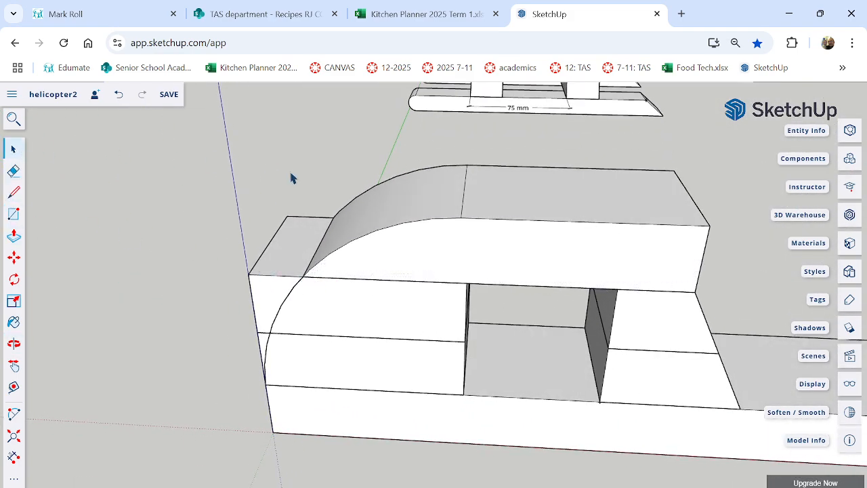
{"action": "left_click_drag", "start_coordinate": [283, 168], "coordinate": [743, 310]}
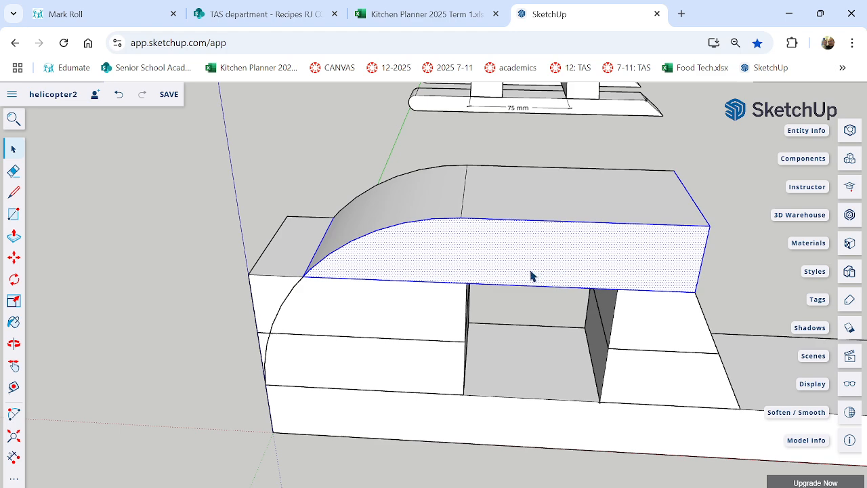
{"action": "middle_click_drag", "start_coordinate": [531, 275], "coordinate": [542, 230]}
{"action": "left_click", "coordinate": [418, 162]}
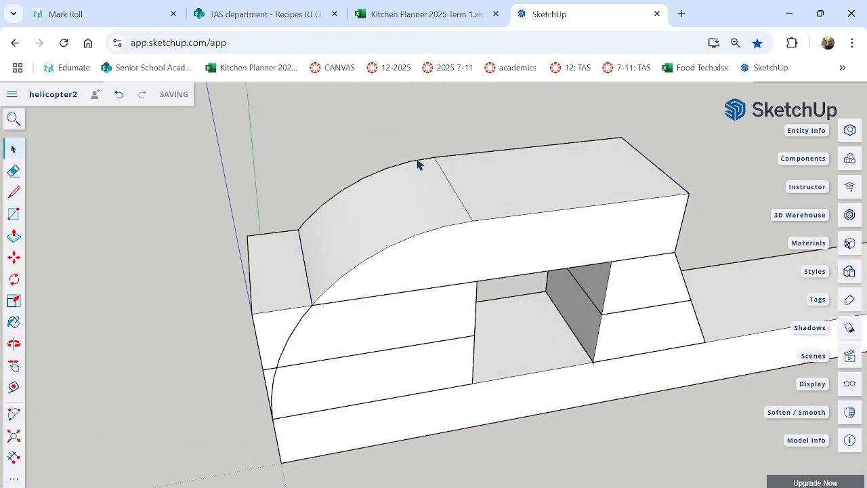
{"action": "middle_click_drag", "start_coordinate": [599, 257], "coordinate": [555, 165]}
{"action": "middle_click_drag", "start_coordinate": [455, 224], "coordinate": [458, 313]}
{"action": "left_click_drag", "start_coordinate": [295, 157], "coordinate": [732, 310]}
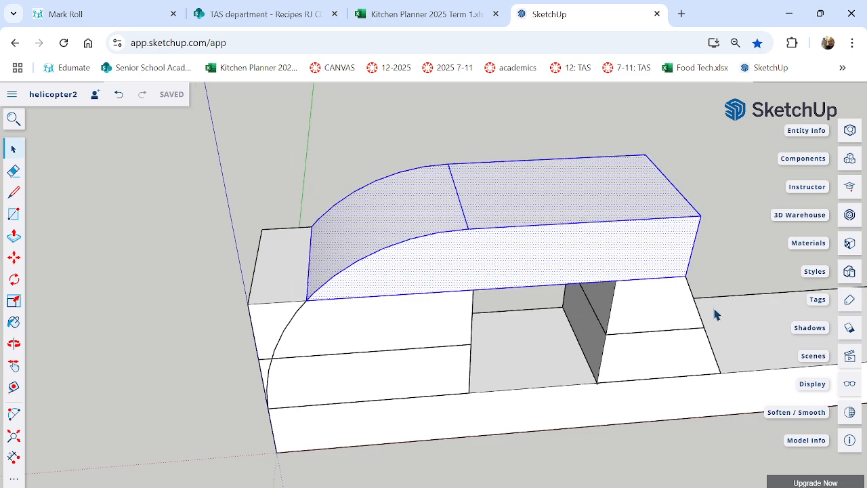
{"action": "right_click", "coordinate": [496, 253]}
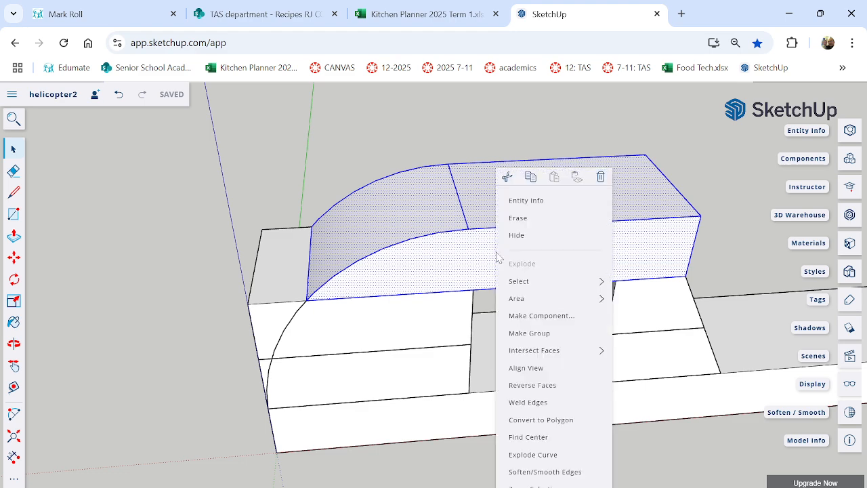
{"action": "left_click", "coordinate": [541, 334]}
Explode the group of the nose-side block directly beneath the curved top block, and clear the selection.
{"action": "middle_click_drag", "start_coordinate": [500, 459], "coordinate": [517, 364]}
{"action": "left_click", "coordinate": [384, 339]}
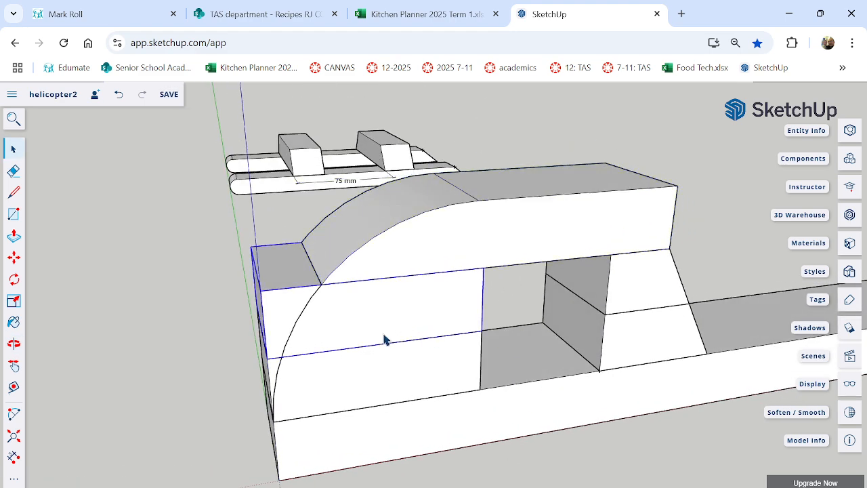
{"action": "right_click", "coordinate": [344, 333]}
{"action": "left_click", "coordinate": [365, 328]}
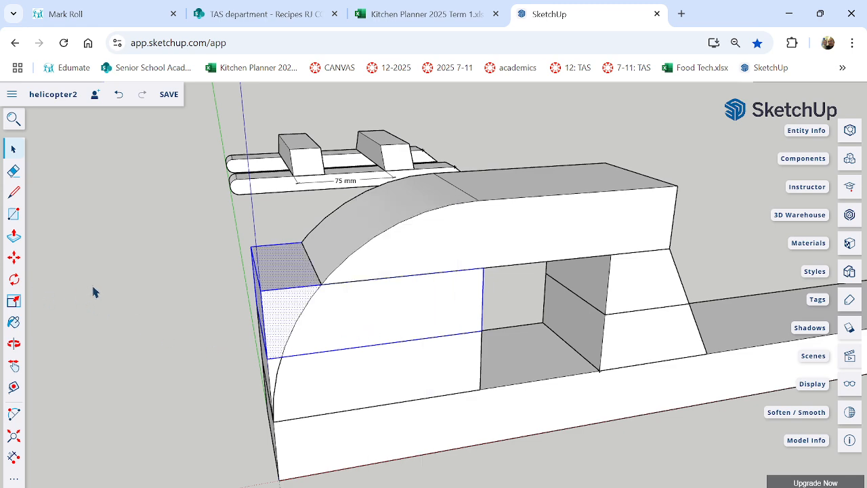
{"action": "left_click", "coordinate": [95, 292]}
Push the face outside the arc on the nose-side block beneath the curved top block through the full depth.
{"action": "left_click", "coordinate": [288, 309]}
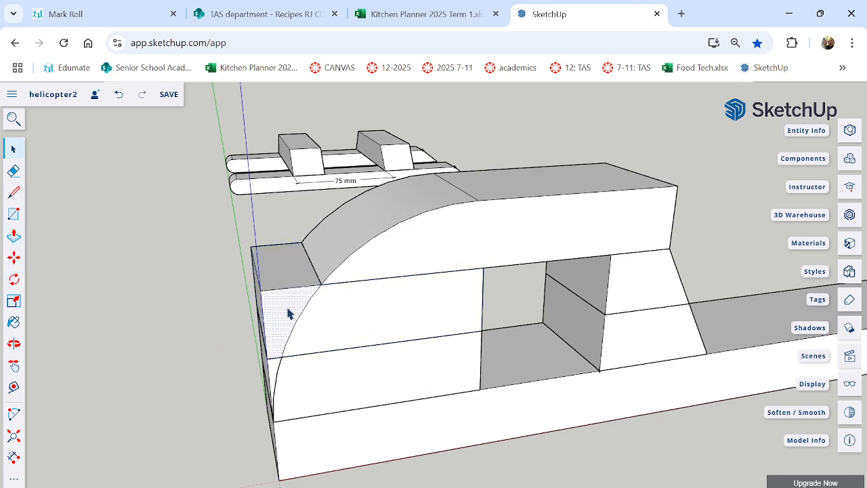
{"action": "left_click", "coordinate": [14, 237]}
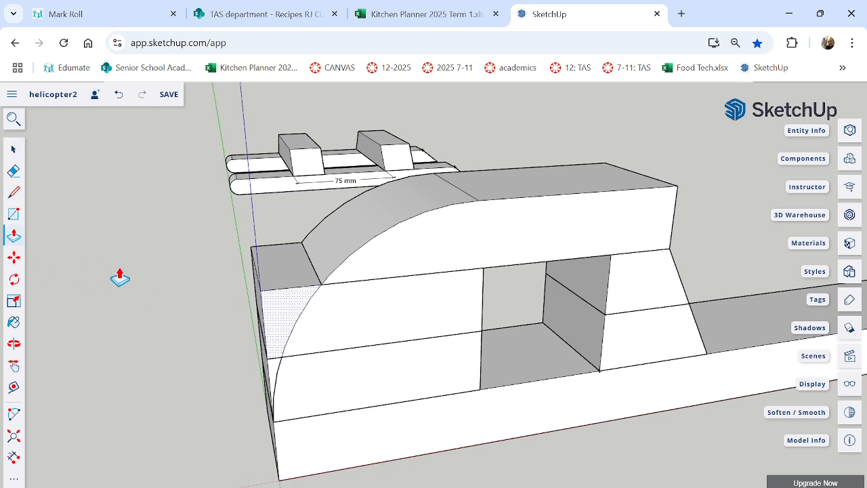
{"action": "left_click", "coordinate": [281, 312]}
{"action": "left_click", "coordinate": [251, 262]}
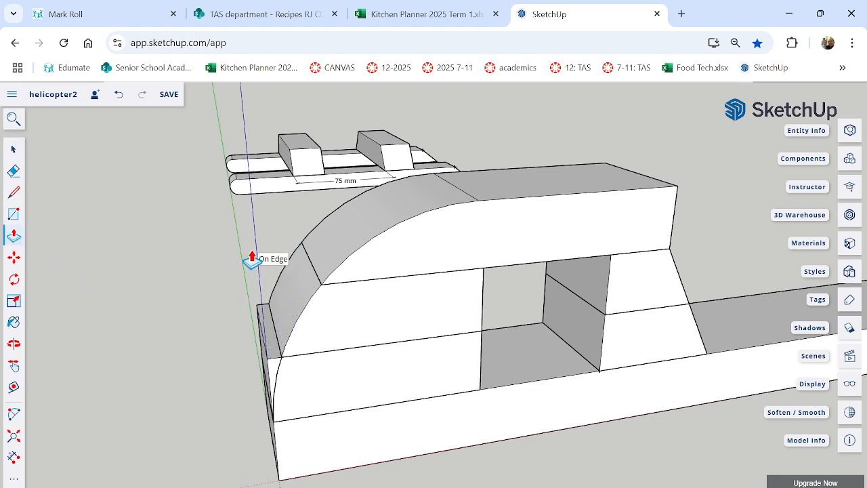
Group all faces and edges of the curved nose-side block directly beneath the top block.
{"action": "left_click", "coordinate": [14, 149]}
{"action": "middle_click_drag", "start_coordinate": [589, 349], "coordinate": [546, 362]}
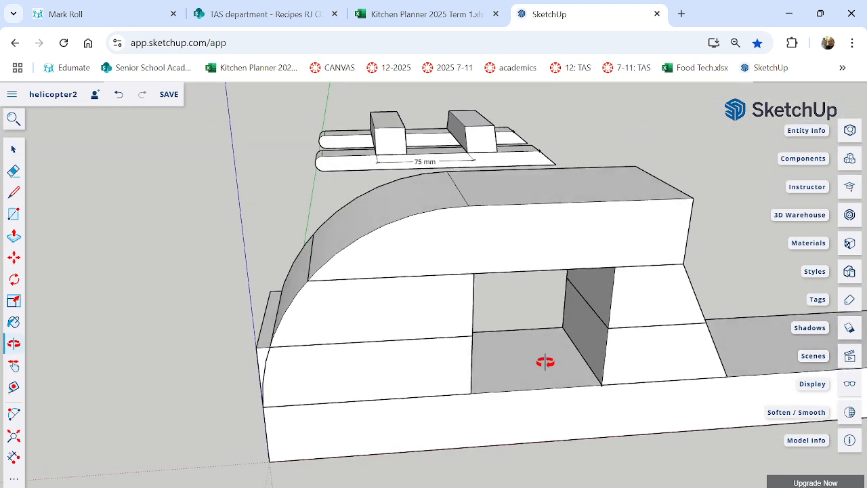
{"action": "left_click_drag", "start_coordinate": [215, 230], "coordinate": [505, 350]}
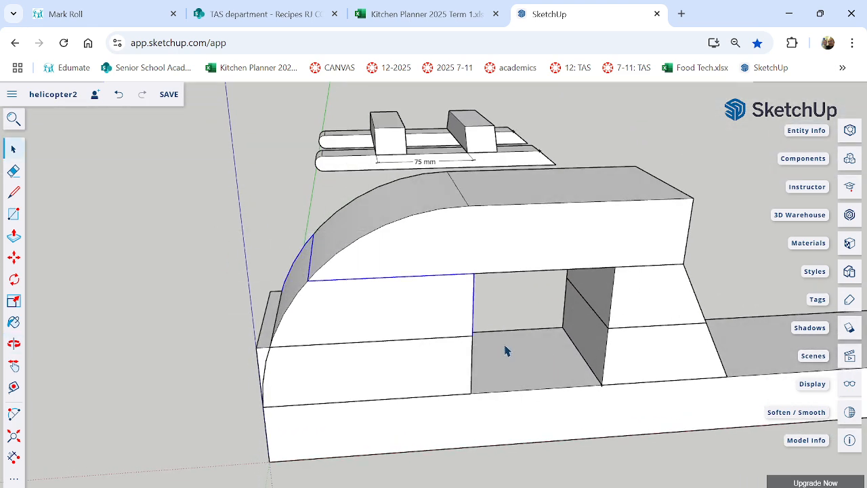
{"action": "middle_click_drag", "start_coordinate": [517, 328], "coordinate": [430, 311]}
{"action": "left_click_drag", "start_coordinate": [203, 212], "coordinate": [516, 351]}
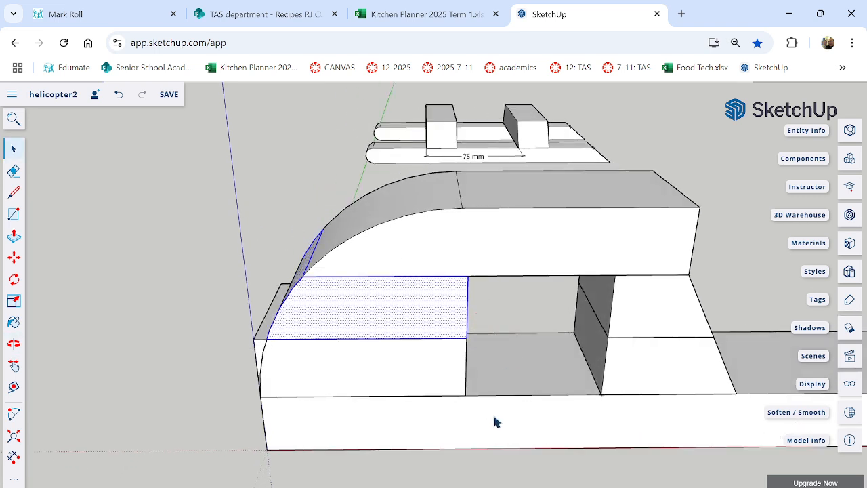
{"action": "right_click", "coordinate": [425, 331]}
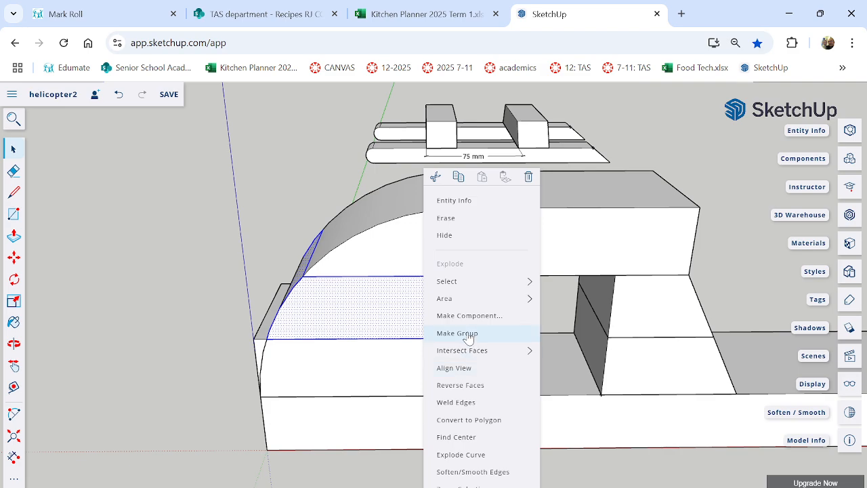
{"action": "left_click", "coordinate": [443, 334]}
Explode the group of the lowest nose-side block, directly above the long base.
{"action": "middle_click_drag", "start_coordinate": [384, 436], "coordinate": [400, 382]}
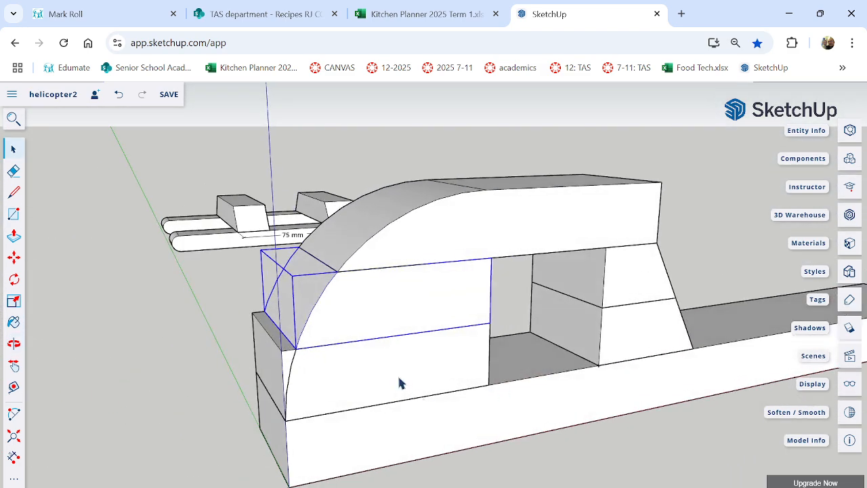
{"action": "scroll", "coordinate": [360, 402], "scroll_direction": "up", "scroll_amount": 2}
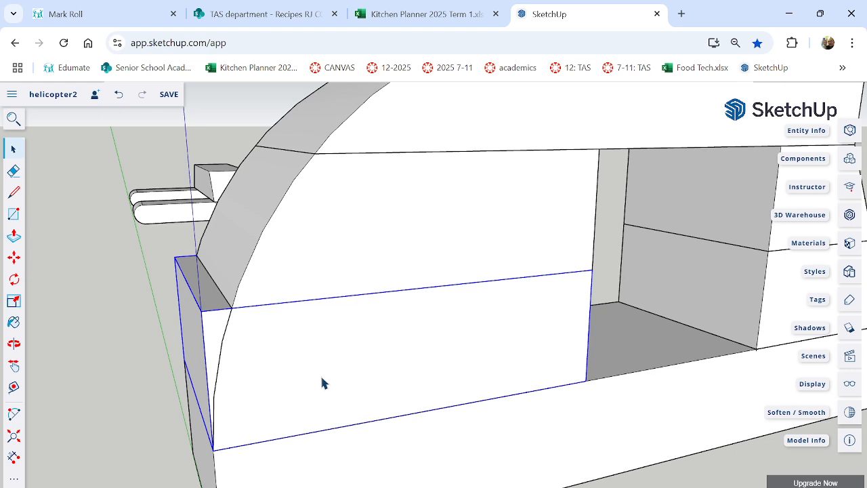
{"action": "right_click", "coordinate": [322, 382]}
{"action": "left_click", "coordinate": [353, 331]}
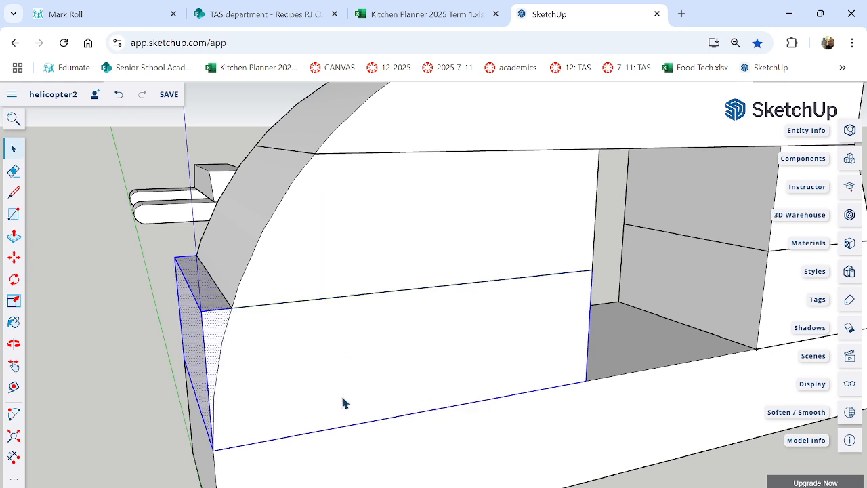
Push the lowest nose-side block's face outside the arc through the full depth to complete the curved nose.
{"action": "left_click", "coordinate": [103, 383]}
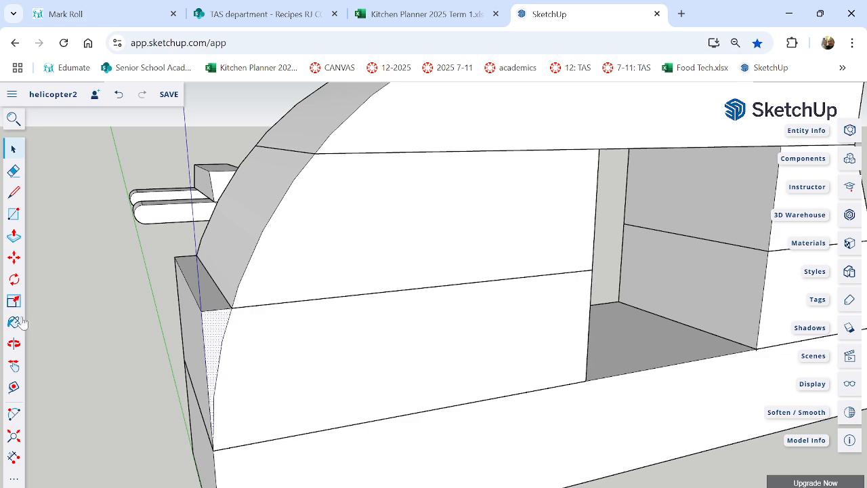
{"action": "left_click", "coordinate": [13, 236]}
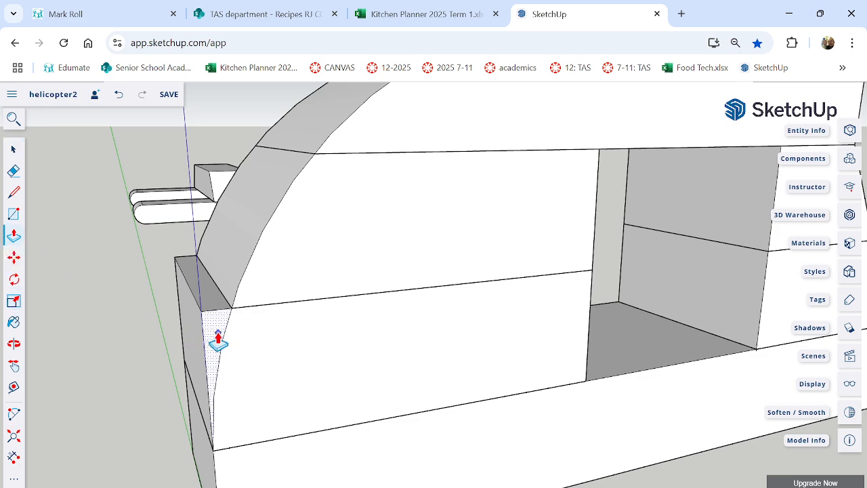
{"action": "left_click_drag", "start_coordinate": [215, 332], "coordinate": [177, 283]}
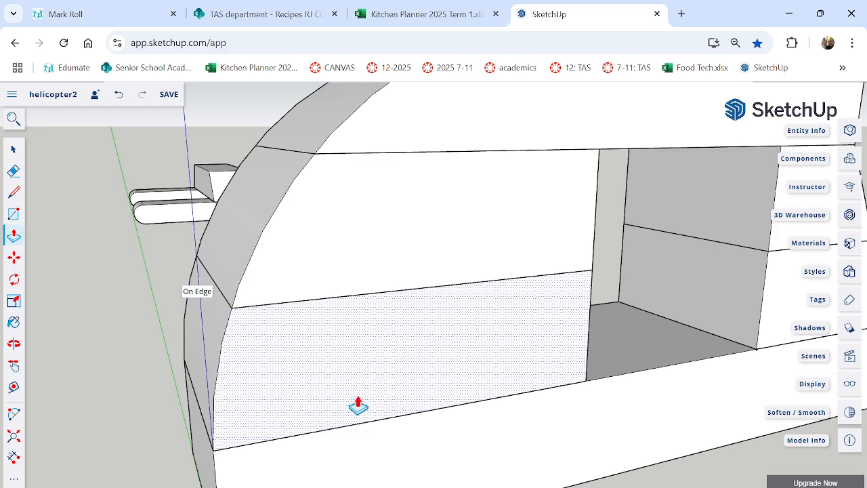
Group all connected faces and edges of the lowest curved nose-side block.
{"action": "middle_click_drag", "start_coordinate": [358, 402], "coordinate": [325, 380]}
{"action": "left_click", "coordinate": [13, 149]}
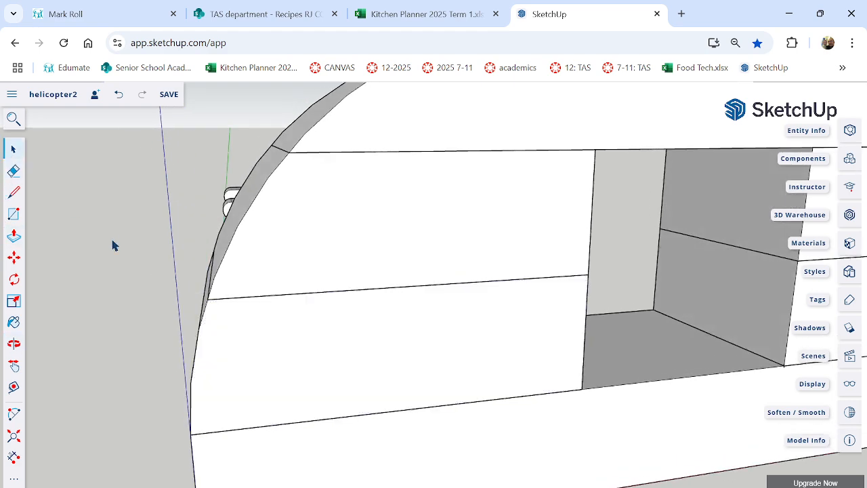
{"action": "middle_click_drag", "start_coordinate": [112, 244], "coordinate": [325, 413]}
{"action": "left_click", "coordinate": [308, 425]}
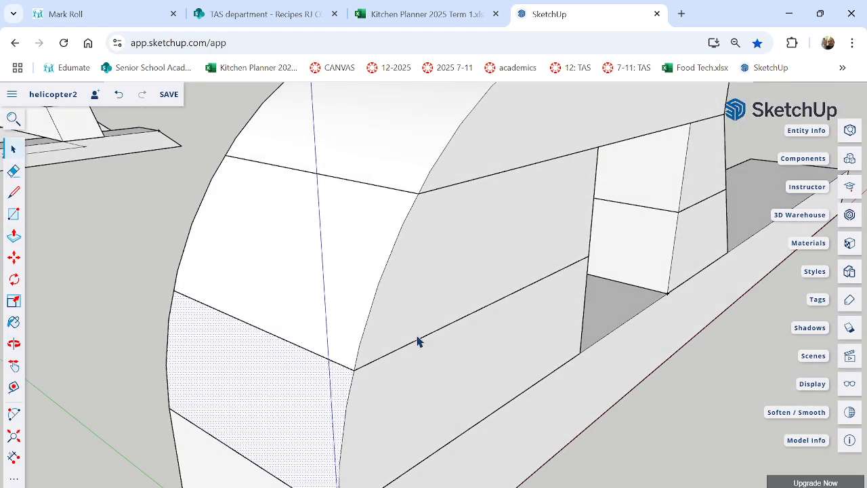
{"action": "double_click", "coordinate": [420, 391]}
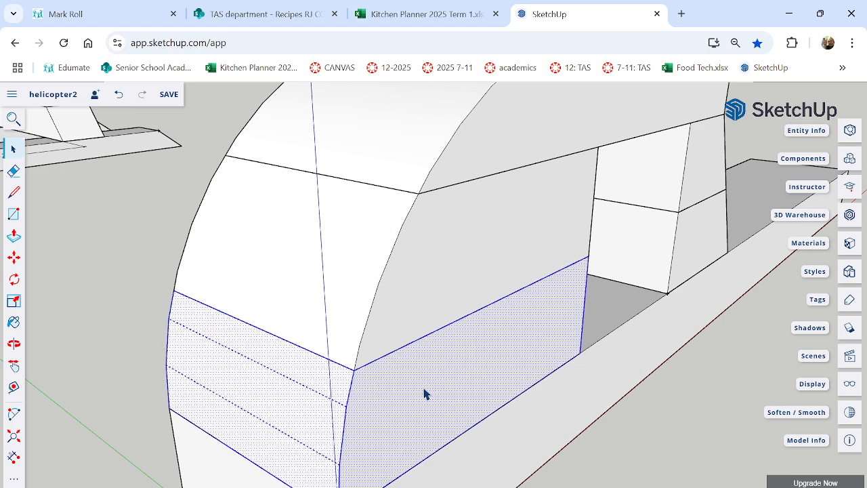
{"action": "right_click", "coordinate": [418, 400]}
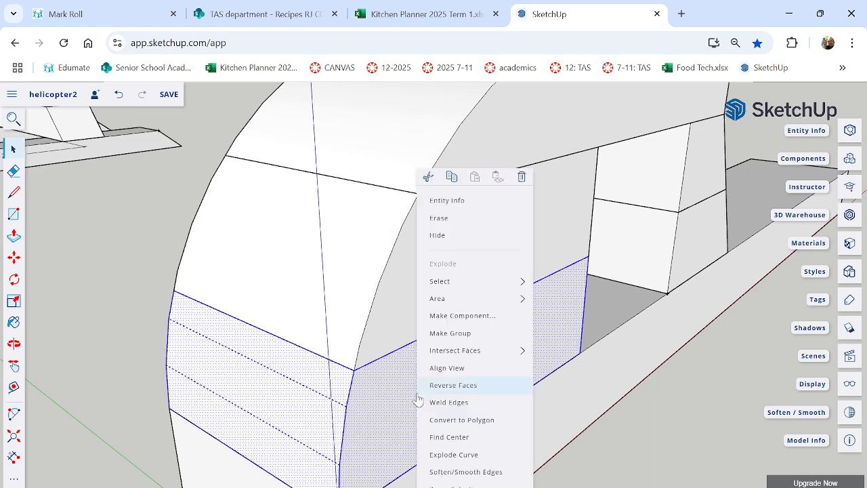
{"action": "left_click", "coordinate": [445, 334]}
Clear the selection and examine the curved nose, the sloped tail side and the long base block from several angles.
{"action": "middle_click_drag", "start_coordinate": [445, 339], "coordinate": [560, 388]}
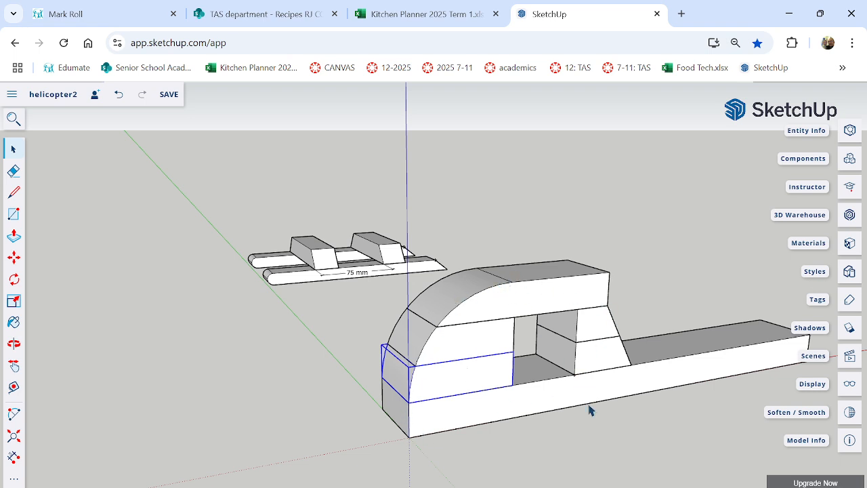
{"action": "middle_click_drag", "start_coordinate": [561, 400], "coordinate": [613, 400]}
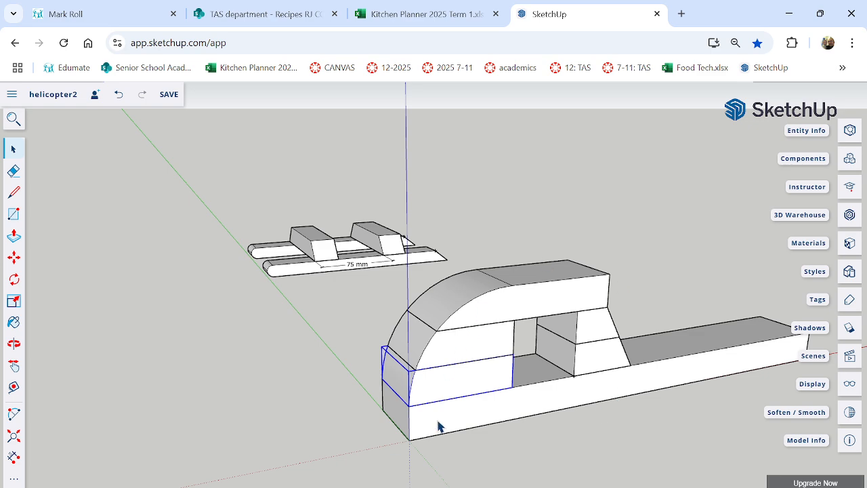
{"action": "scroll", "coordinate": [439, 425], "scroll_direction": "up", "scroll_amount": 3}
{"action": "left_click", "coordinate": [264, 477]}
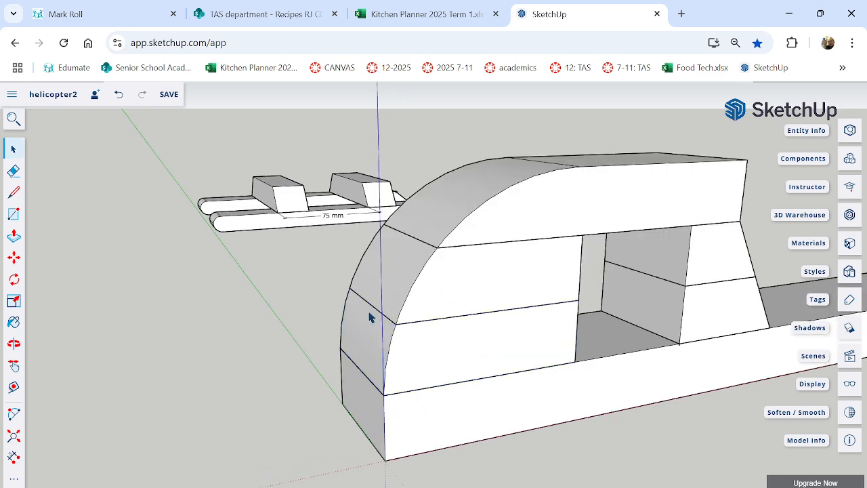
{"action": "middle_click_drag", "start_coordinate": [590, 301], "coordinate": [387, 332]}
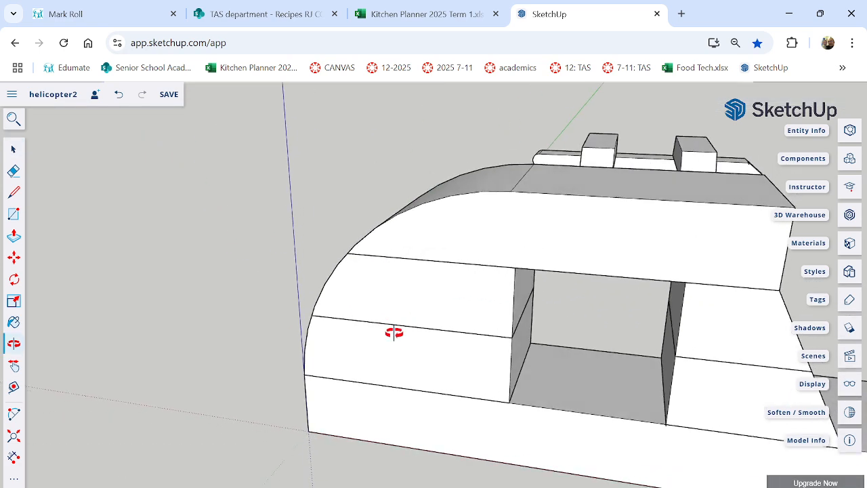
{"action": "scroll", "coordinate": [568, 381], "scroll_direction": "down", "scroll_amount": 3}
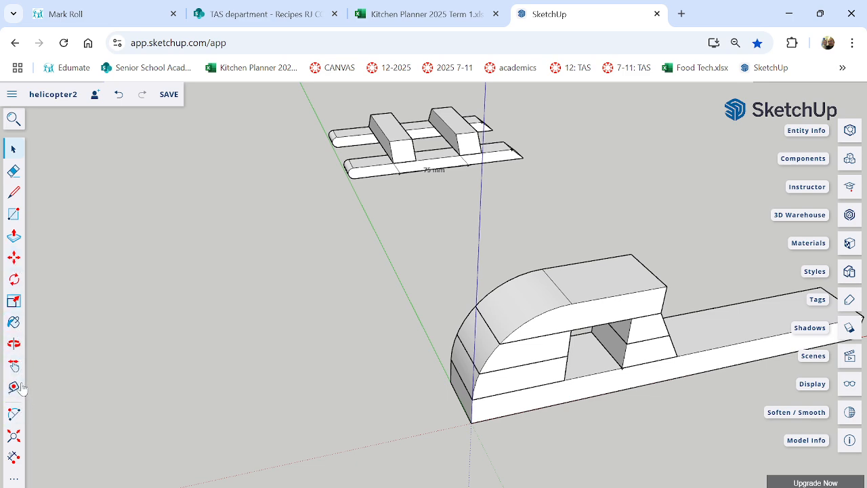
{"action": "left_click", "coordinate": [16, 439]}
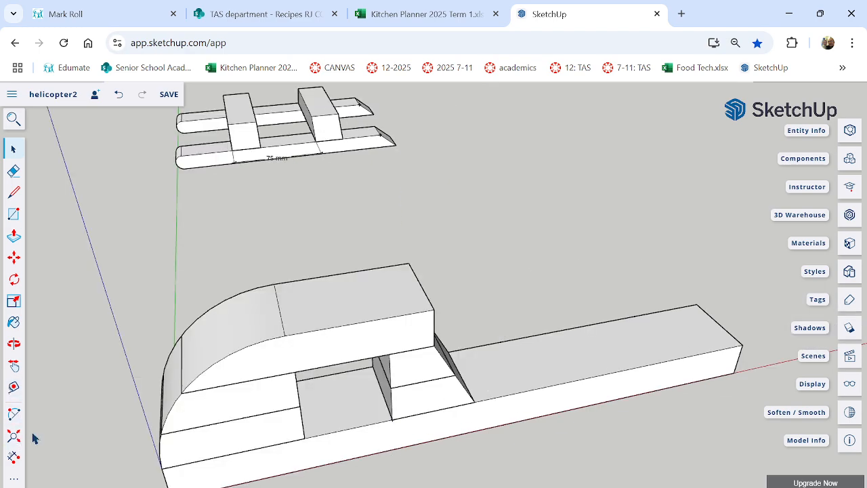
{"action": "middle_click_drag", "start_coordinate": [575, 419], "coordinate": [502, 423]}
{"action": "scroll", "coordinate": [542, 440], "scroll_direction": "up", "scroll_amount": 3}
{"action": "middle_click_drag", "start_coordinate": [543, 440], "coordinate": [642, 369]}
{"action": "scroll", "coordinate": [643, 370], "scroll_direction": "up", "scroll_amount": 3}
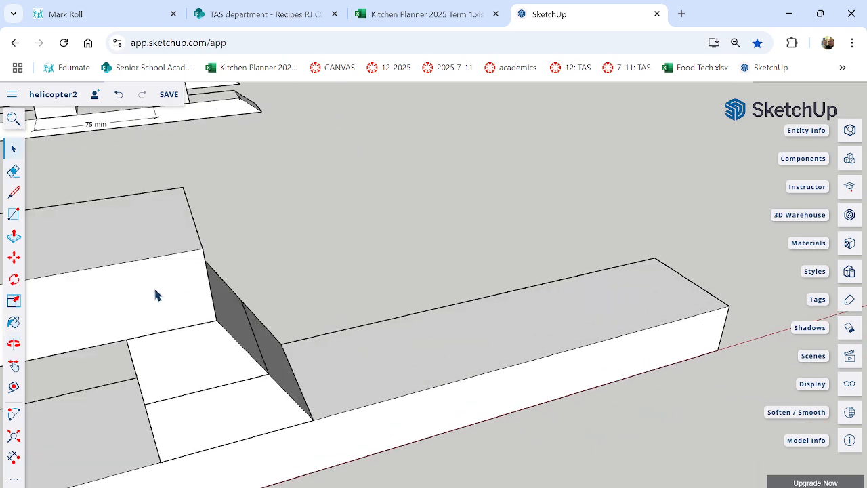
{"action": "triple_click", "coordinate": [502, 381]}
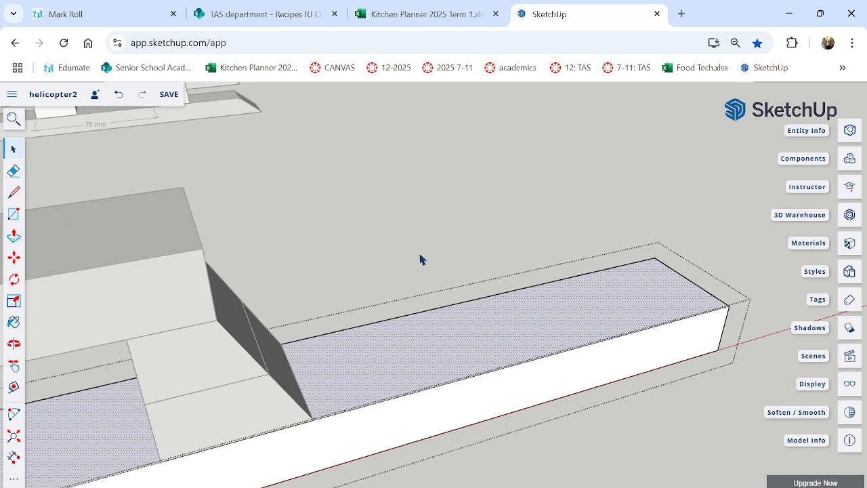
{"action": "left_click", "coordinate": [438, 222]}
Save the helicopter2 model with the whole body and landing gear in view.
{"action": "middle_click_drag", "start_coordinate": [513, 339], "coordinate": [258, 355]}
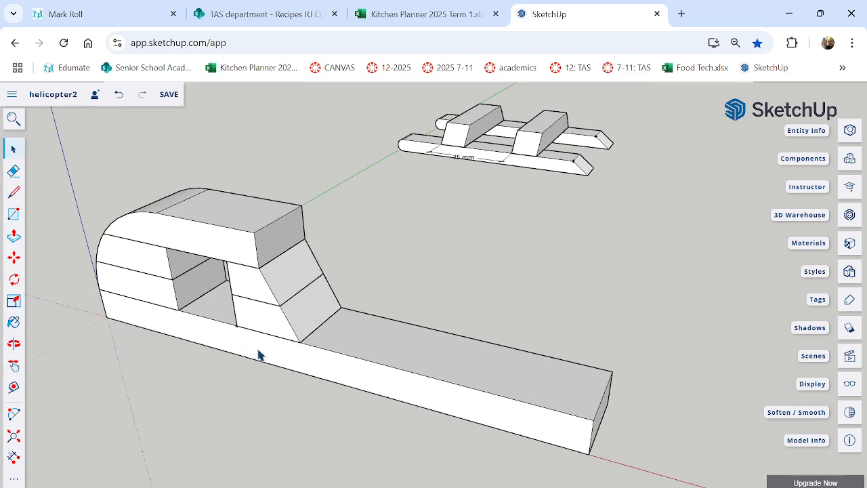
{"action": "left_click", "coordinate": [167, 97]}
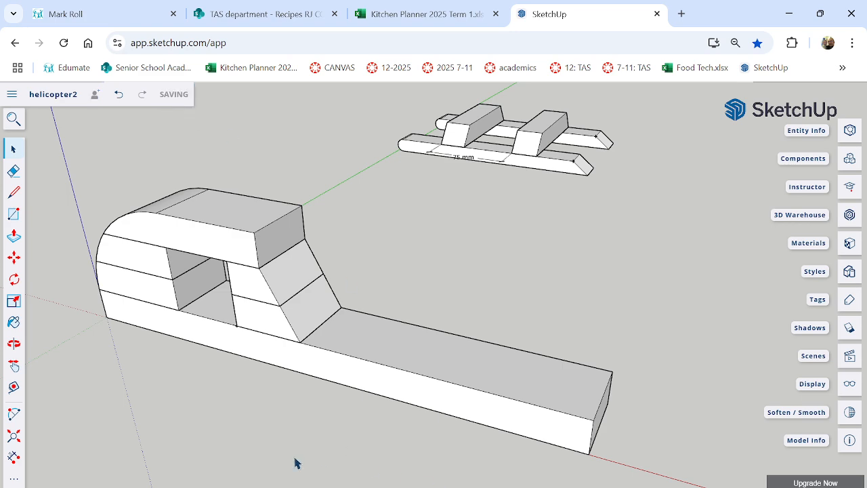
{"action": "mouse_move", "coordinate": [583, 487]}
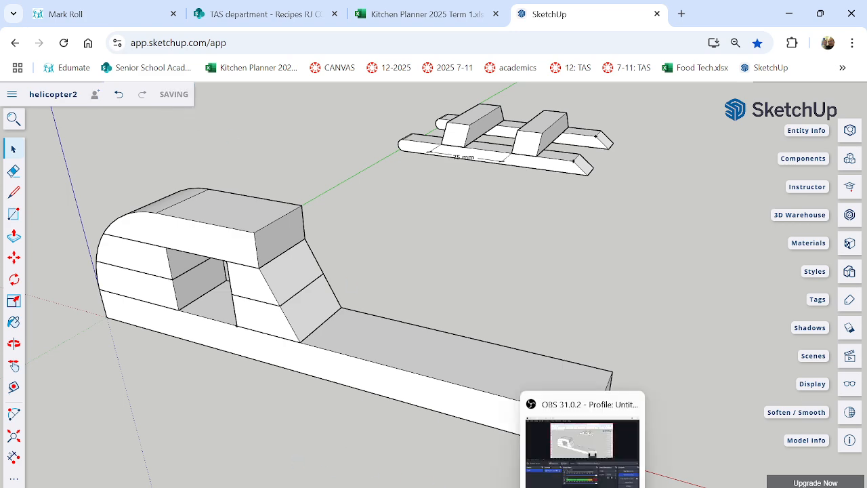